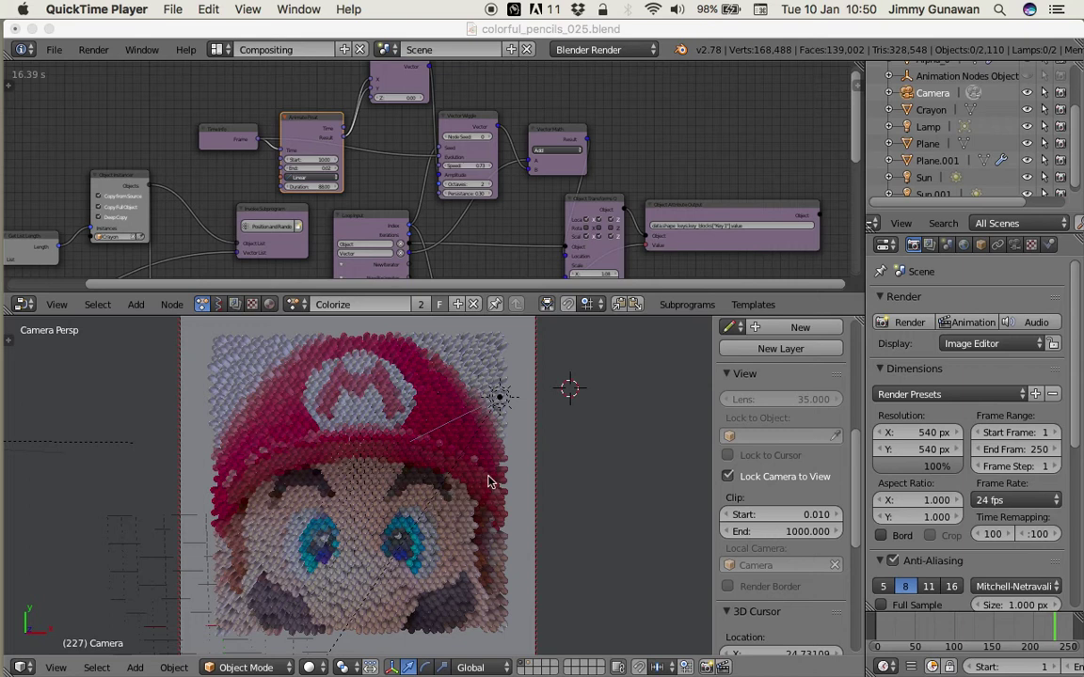
- Turn off Lock Camera to View for the 3D viewport and leave the camera view
{"action": "left_click", "coordinate": [554, 463]}
{"action": "left_click", "coordinate": [552, 460]}
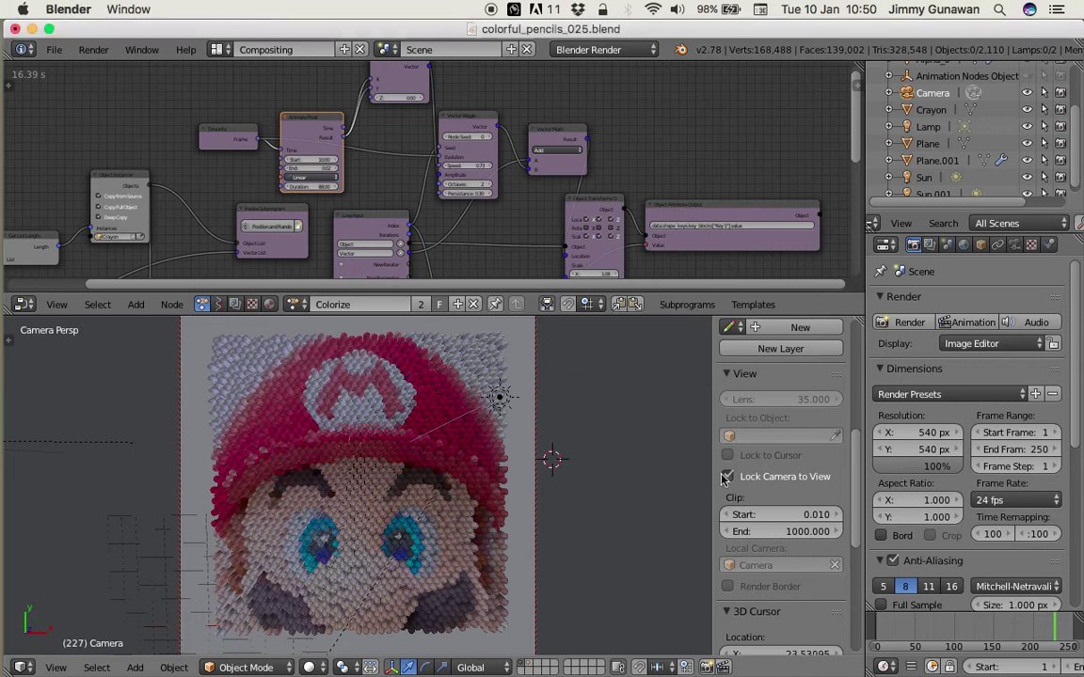
{"action": "left_click", "coordinate": [726, 477]}
{"action": "middle_click_drag", "start_coordinate": [388, 459], "coordinate": [436, 465]}
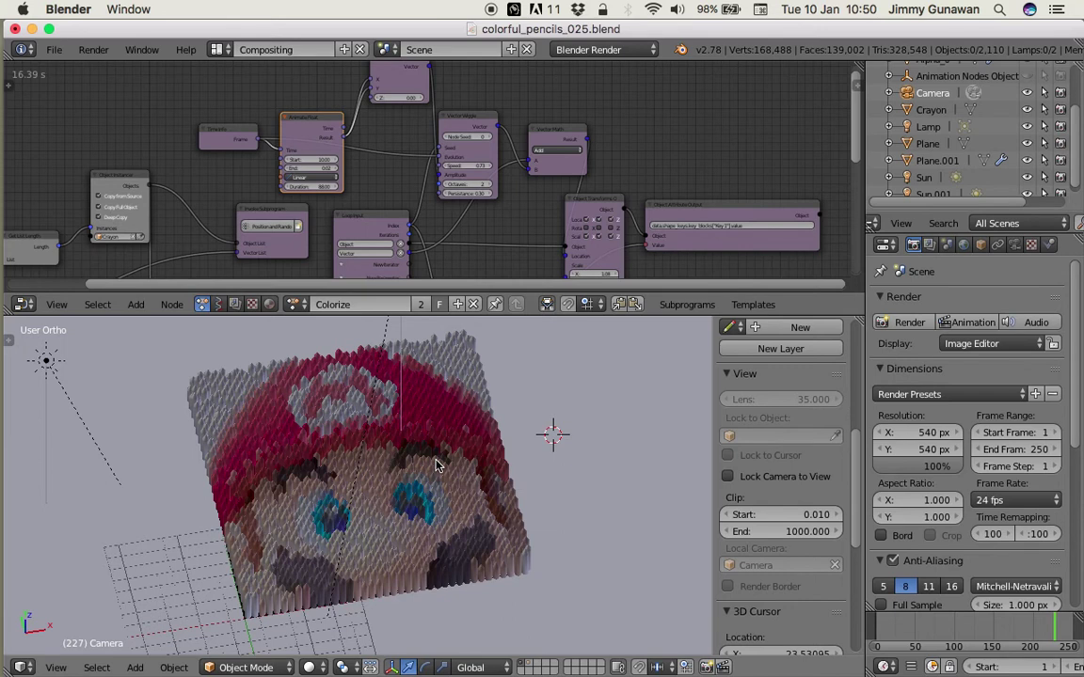
{"action": "middle_click_drag", "start_coordinate": [435, 465], "coordinate": [420, 511]}
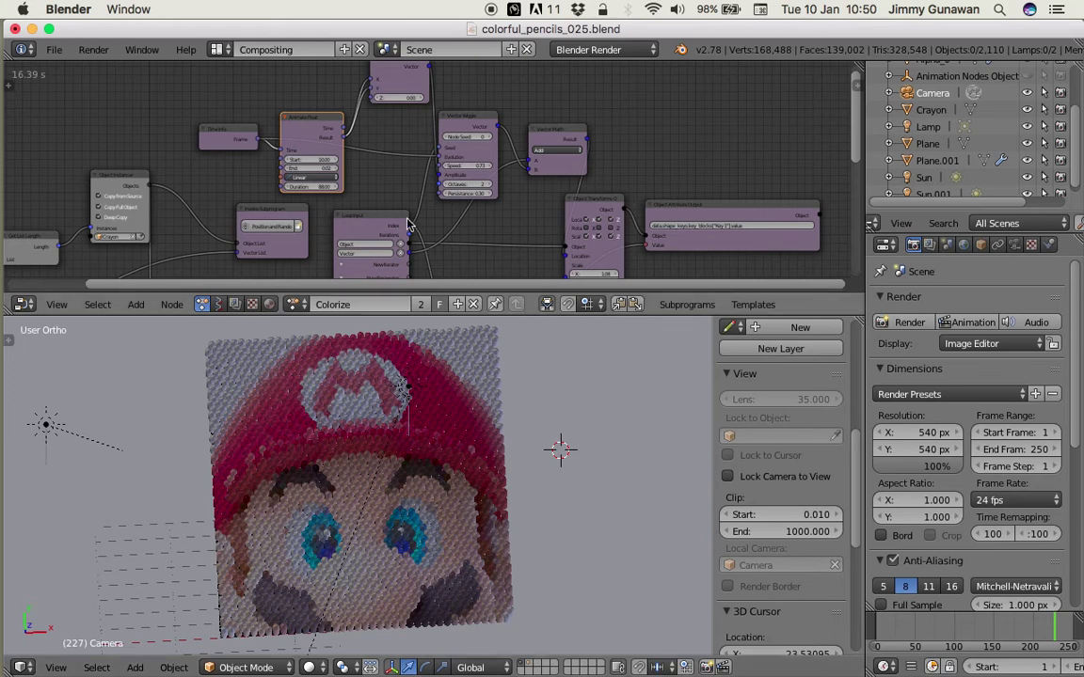
- Switch the node editor from the Colorize animation node tree to the Sverchok node tree PointGenerator
{"action": "scroll", "coordinate": [378, 202], "scroll_direction": "down", "scroll_amount": 2}
{"action": "middle_click_drag", "start_coordinate": [375, 186], "coordinate": [367, 159]}
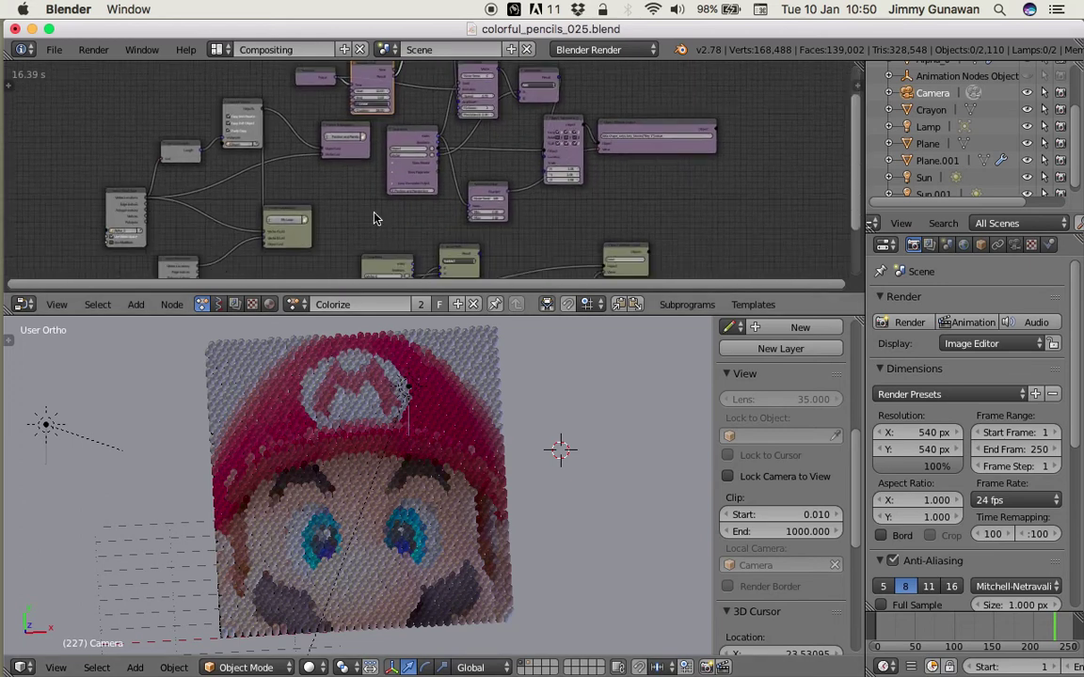
{"action": "left_click", "coordinate": [218, 304]}
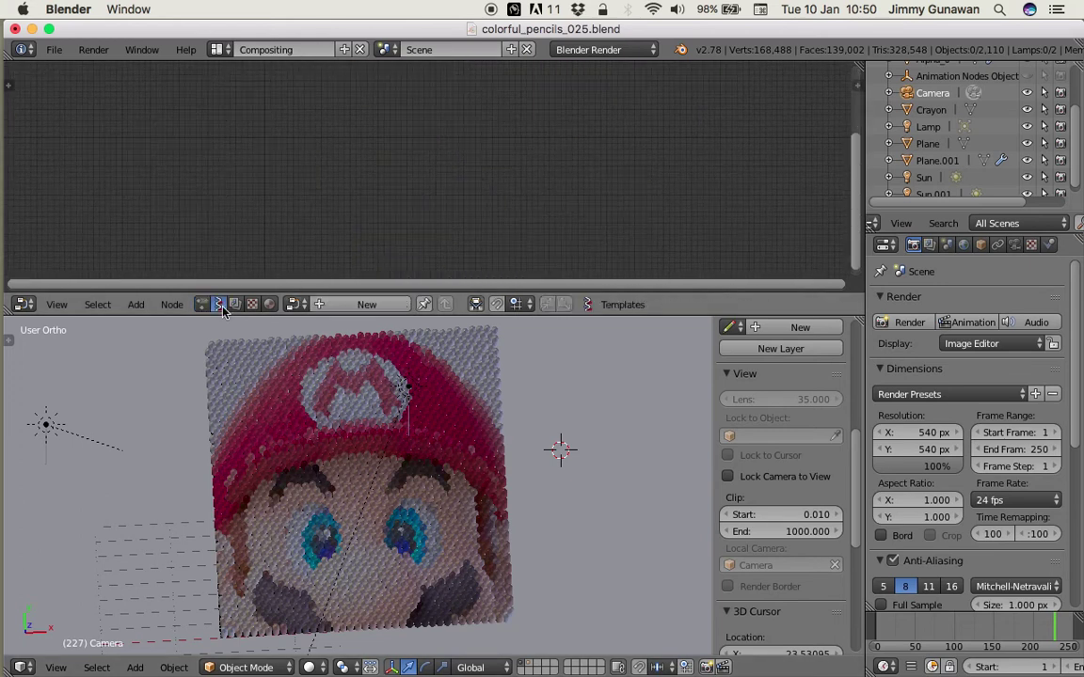
{"action": "left_click", "coordinate": [295, 304]}
{"action": "left_click", "coordinate": [324, 326]}
{"action": "scroll", "coordinate": [296, 177], "scroll_direction": "up", "scroll_amount": 3}
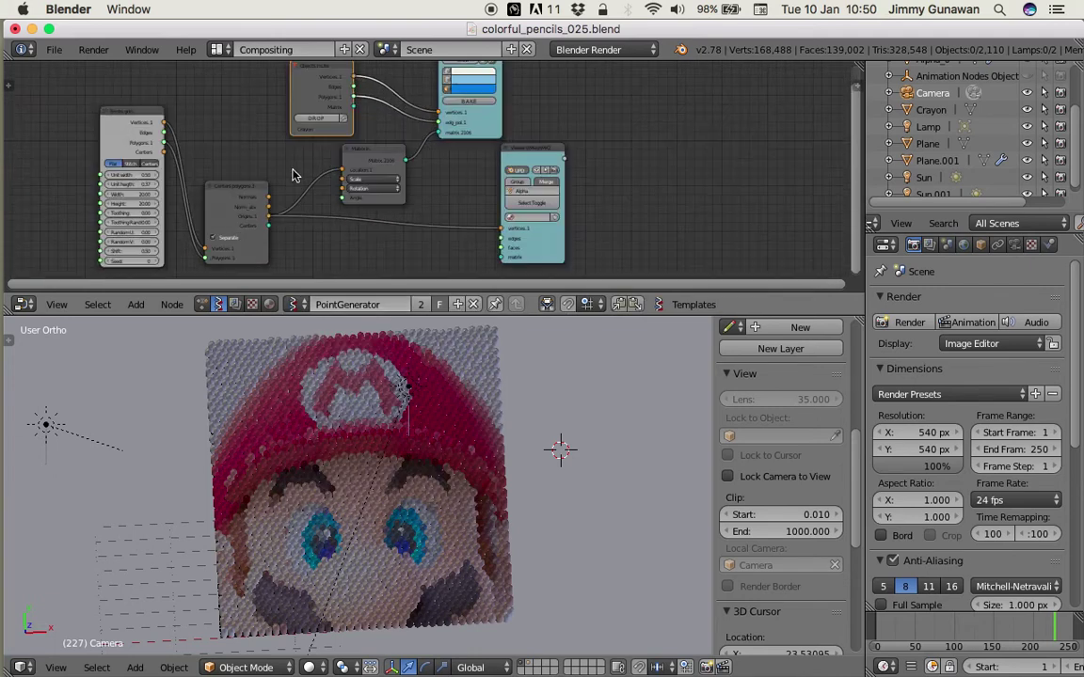
{"action": "middle_click_drag", "start_coordinate": [646, 172], "coordinate": [659, 174]}
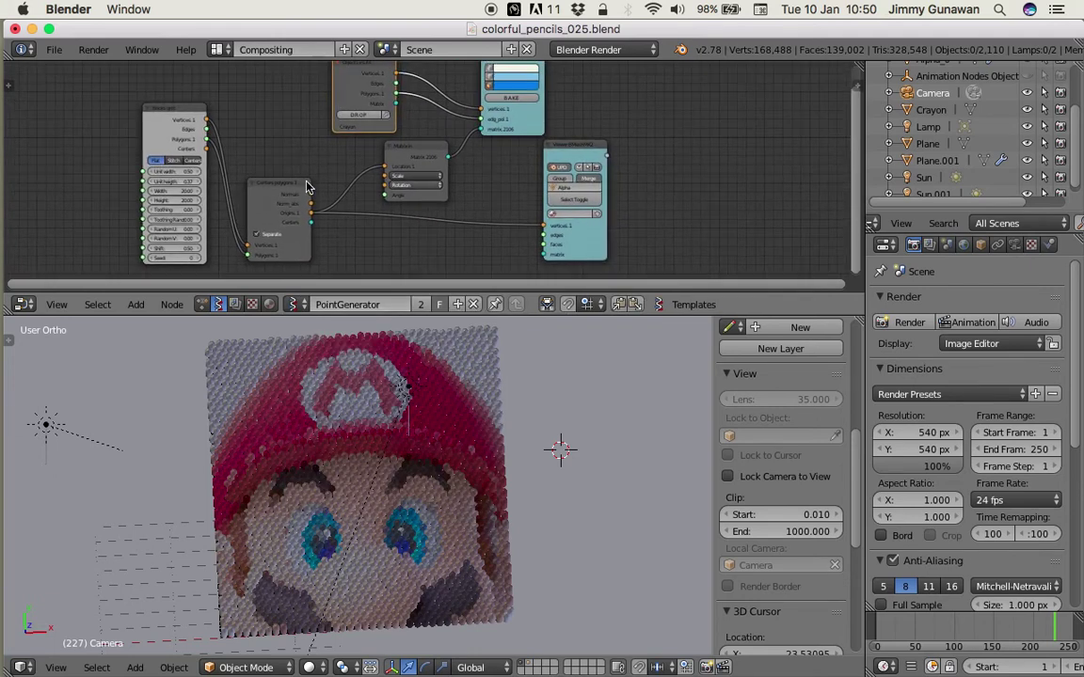
- Examine the coloured pencil relief of the Mario head from several angles and distances
{"action": "middle_click_drag", "start_coordinate": [417, 471], "coordinate": [484, 387]}
{"action": "scroll", "coordinate": [485, 463], "scroll_direction": "up", "scroll_amount": 5}
{"action": "scroll", "coordinate": [484, 471], "scroll_direction": "down", "scroll_amount": 6}
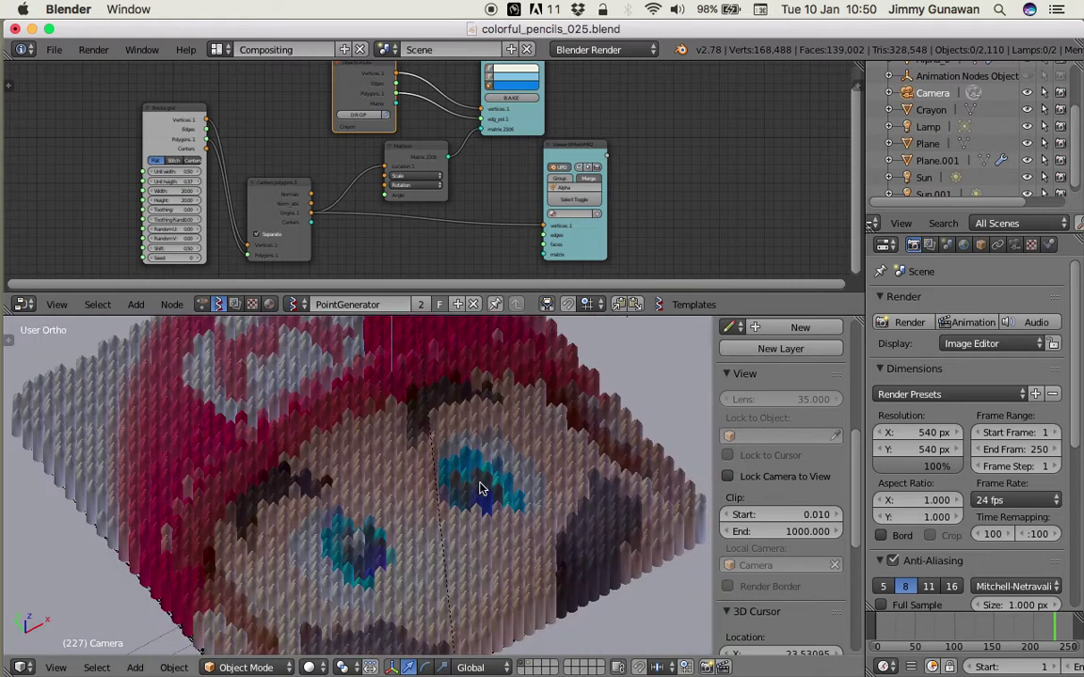
{"action": "middle_click_drag", "start_coordinate": [467, 496], "coordinate": [314, 453]}
{"action": "scroll", "coordinate": [314, 452], "scroll_direction": "up", "scroll_amount": 6}
{"action": "scroll", "coordinate": [363, 448], "scroll_direction": "down", "scroll_amount": 5}
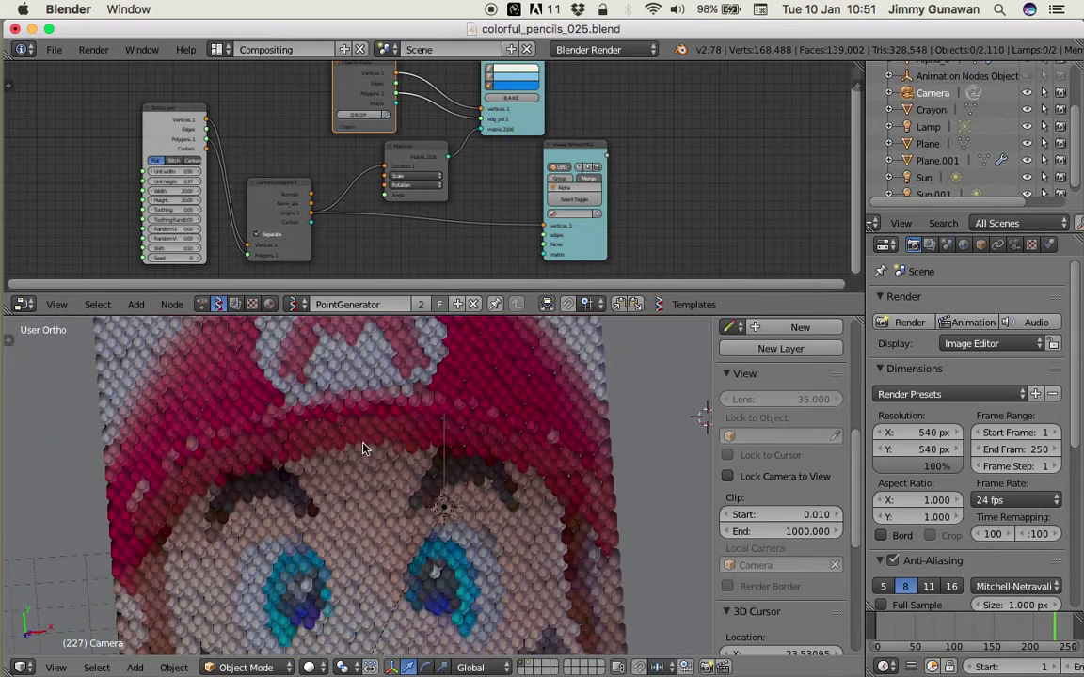
{"action": "middle_click_drag", "start_coordinate": [648, 431], "coordinate": [601, 438]}
- Split the 3D view and show the reference image mario_head.png in a UV/Image Editor beside it
{"action": "left_click_drag", "start_coordinate": [857, 321], "coordinate": [568, 332]}
{"action": "left_click", "coordinate": [587, 667]}
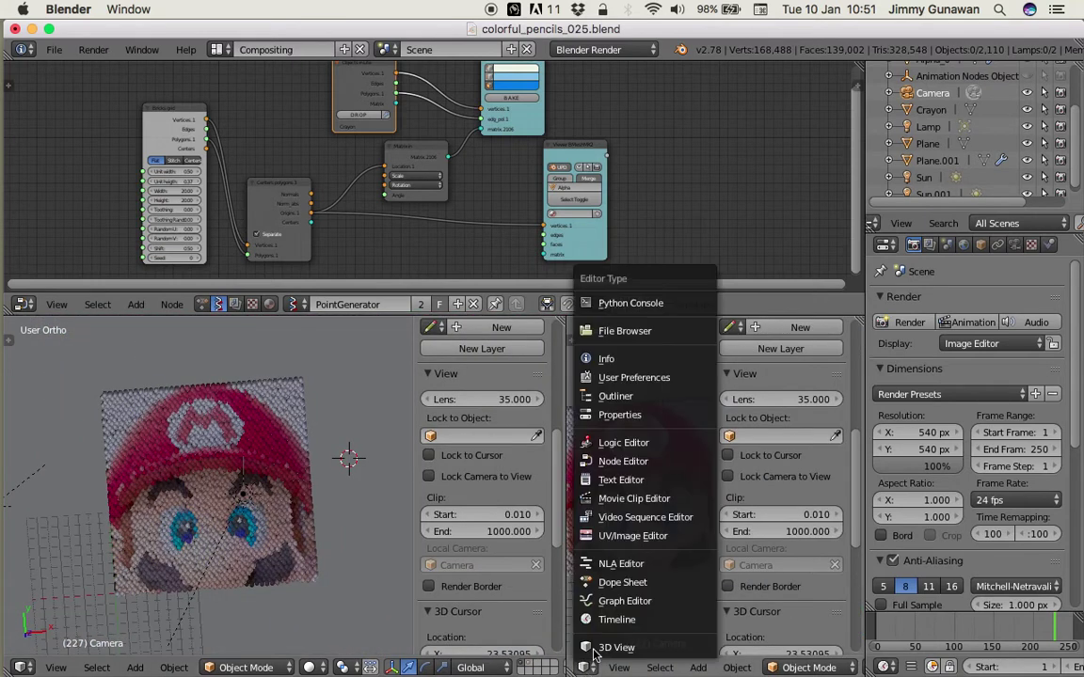
{"action": "left_click", "coordinate": [632, 536]}
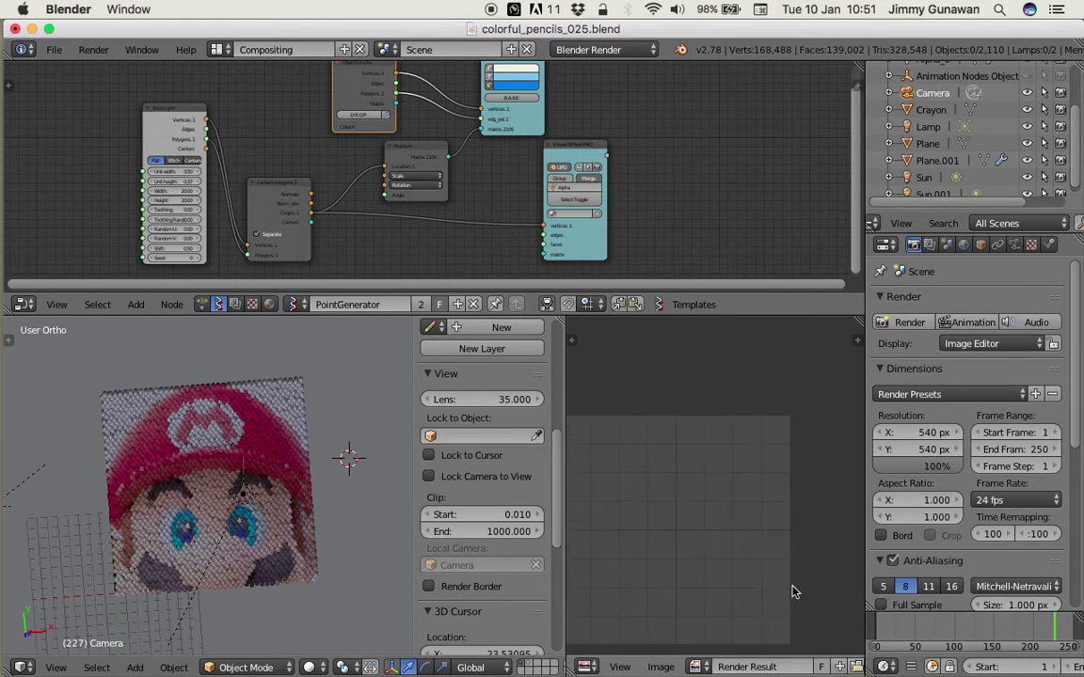
{"action": "left_click", "coordinate": [696, 667]}
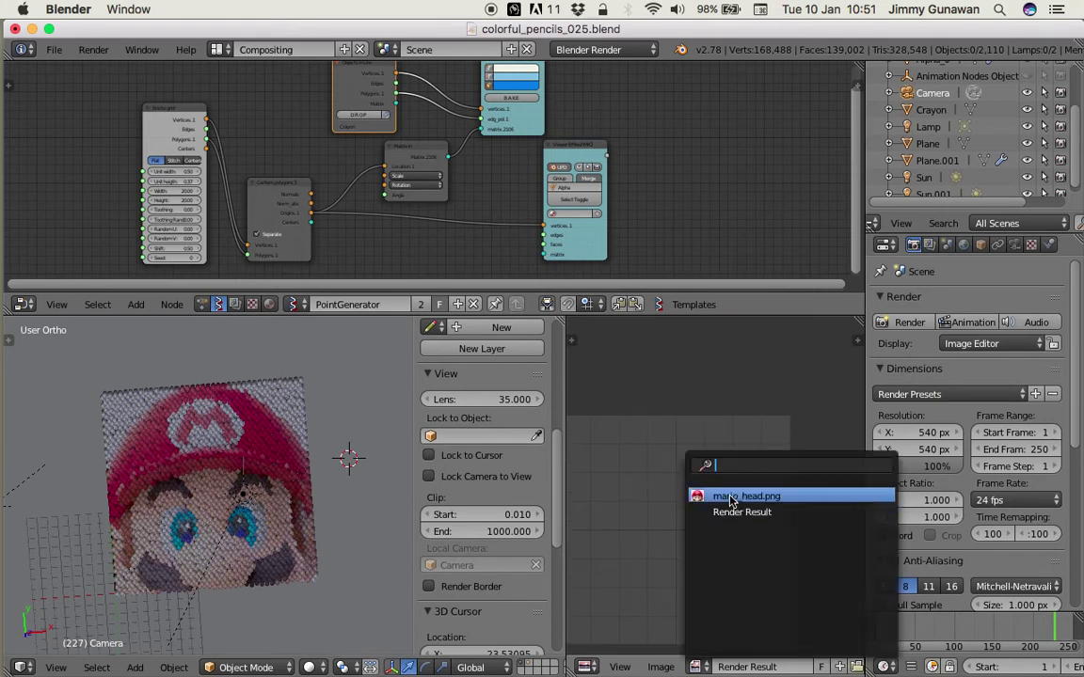
{"action": "left_click", "coordinate": [727, 496]}
{"action": "key", "text": "Home"}
{"action": "middle_click_drag", "start_coordinate": [740, 464], "coordinate": [737, 464]}
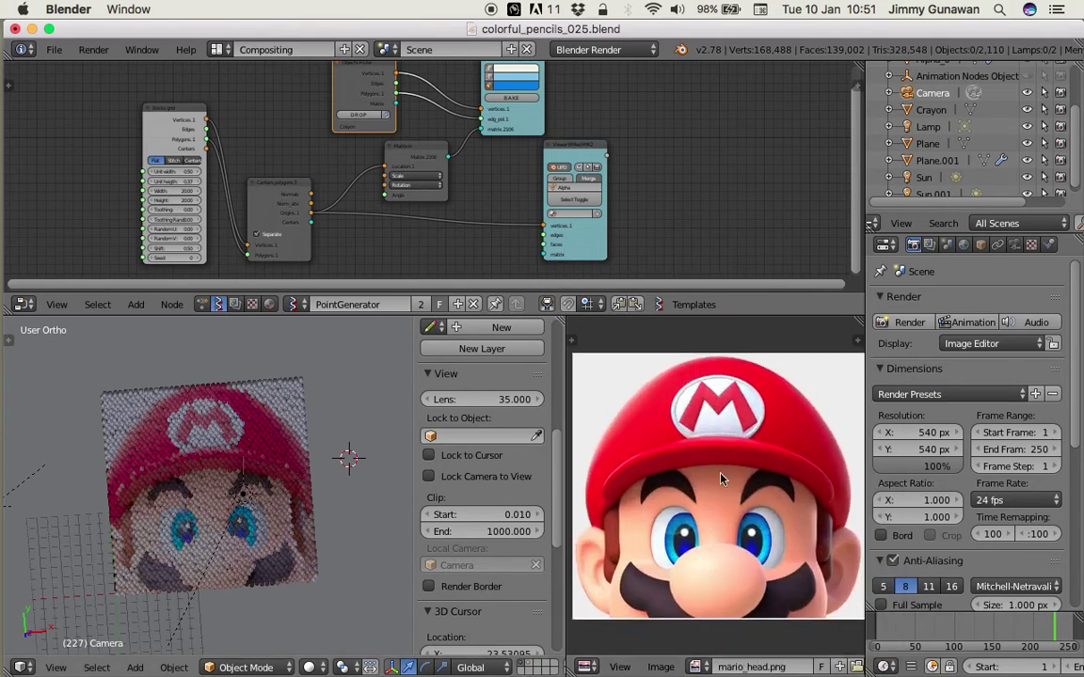
- Compare the pencil colours and heights with the reference image, from above and from a low angle
{"action": "scroll", "coordinate": [242, 476], "scroll_direction": "up", "scroll_amount": 1}
{"action": "middle_click_drag", "start_coordinate": [242, 476], "coordinate": [246, 492]}
{"action": "scroll", "coordinate": [247, 490], "scroll_direction": "up", "scroll_amount": 5}
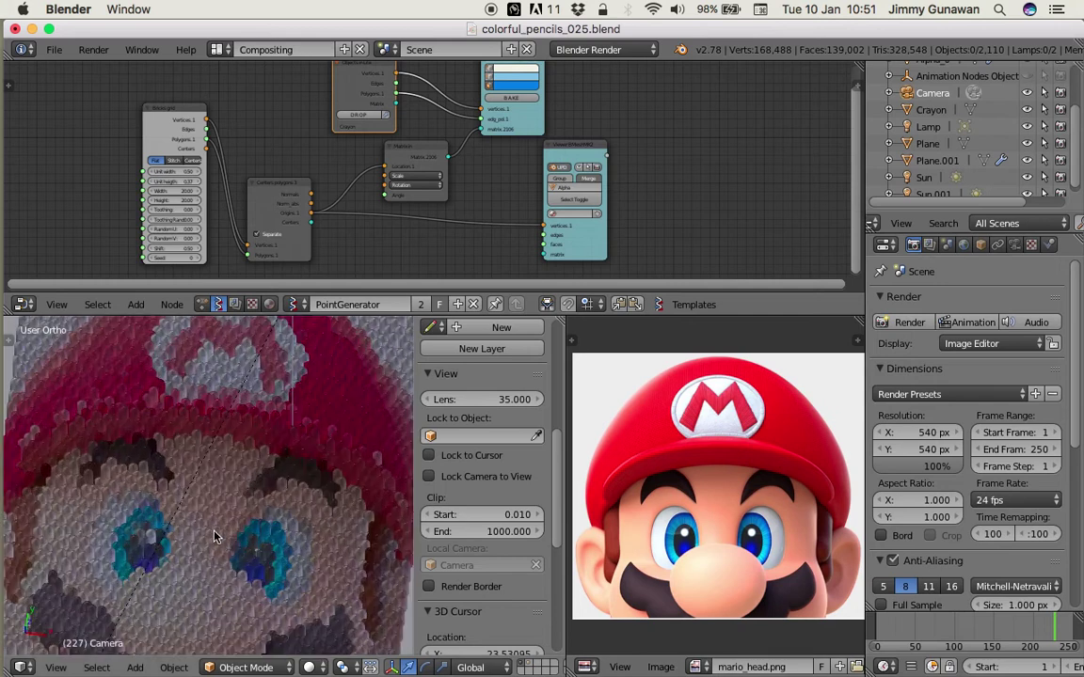
{"action": "mouse_move", "coordinate": [237, 468]}
{"action": "middle_mouse_down"}
{"action": "mouse_move", "coordinate": [246, 503]}
{"action": "mouse_move", "coordinate": [230, 520]}
{"action": "mouse_move", "coordinate": [213, 525]}
{"action": "mouse_move", "coordinate": [194, 504]}
{"action": "mouse_move", "coordinate": [160, 506]}
{"action": "mouse_move", "coordinate": [208, 501]}
{"action": "mouse_move", "coordinate": [241, 517]}
{"action": "mouse_move", "coordinate": [247, 536]}
{"action": "middle_mouse_up"}
{"action": "scroll", "coordinate": [242, 517], "scroll_direction": "down", "scroll_amount": 2}
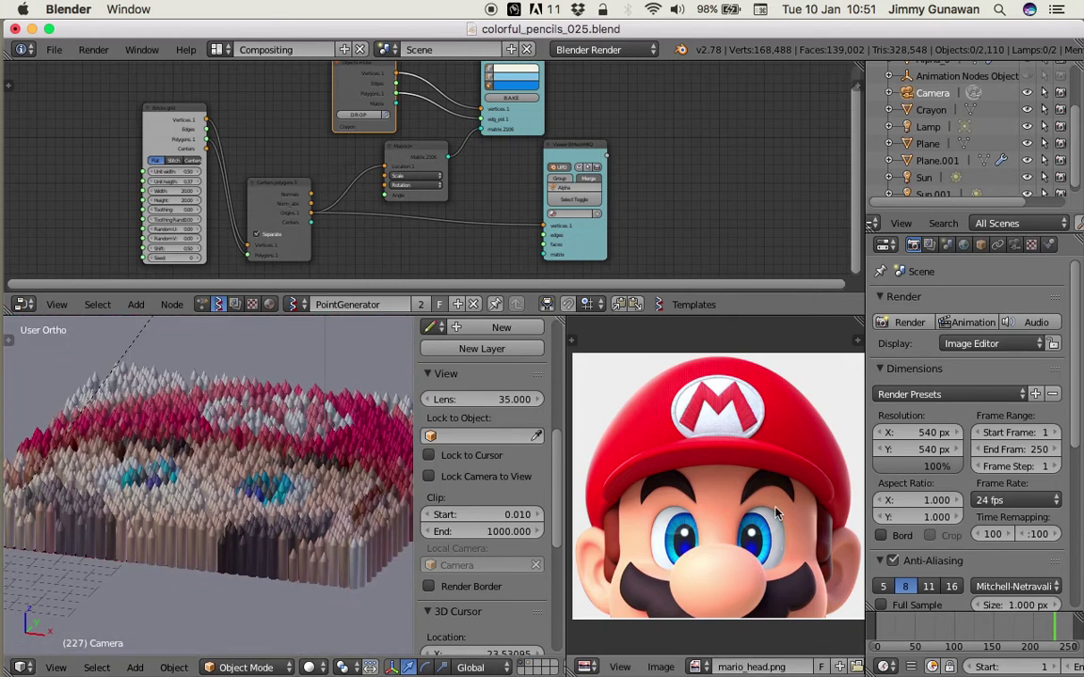
- Merge the image editor area back into the 3D view and examine the pencils up close
{"action": "scroll", "coordinate": [720, 499], "scroll_direction": "down", "scroll_amount": 1}
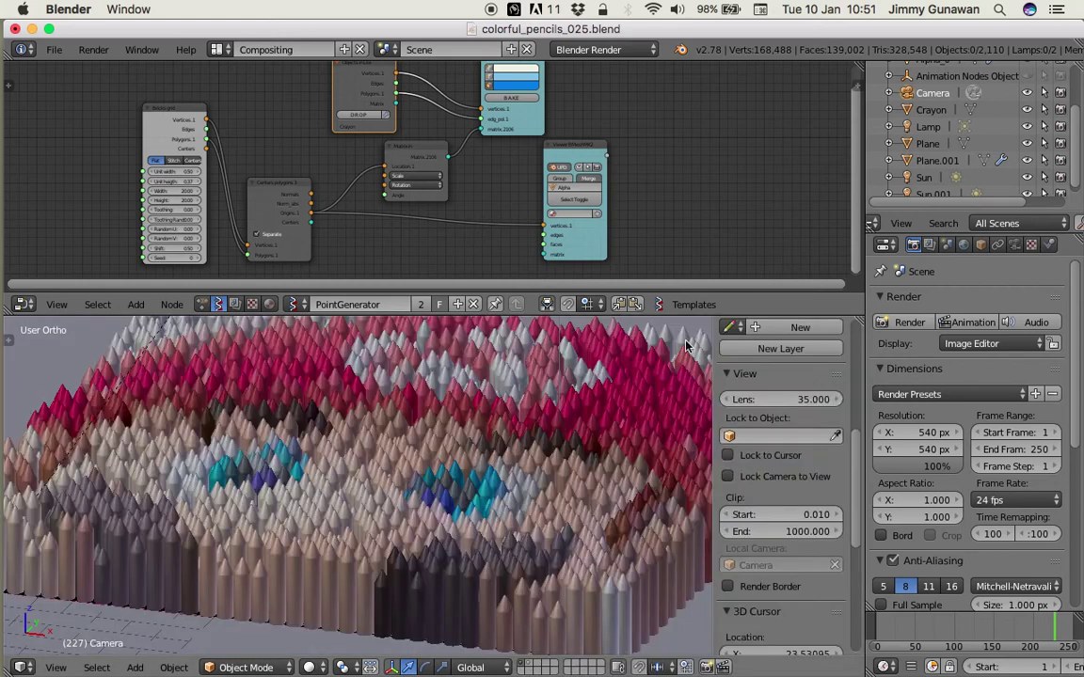
{"action": "scroll", "coordinate": [414, 400], "scroll_direction": "up", "scroll_amount": 6}
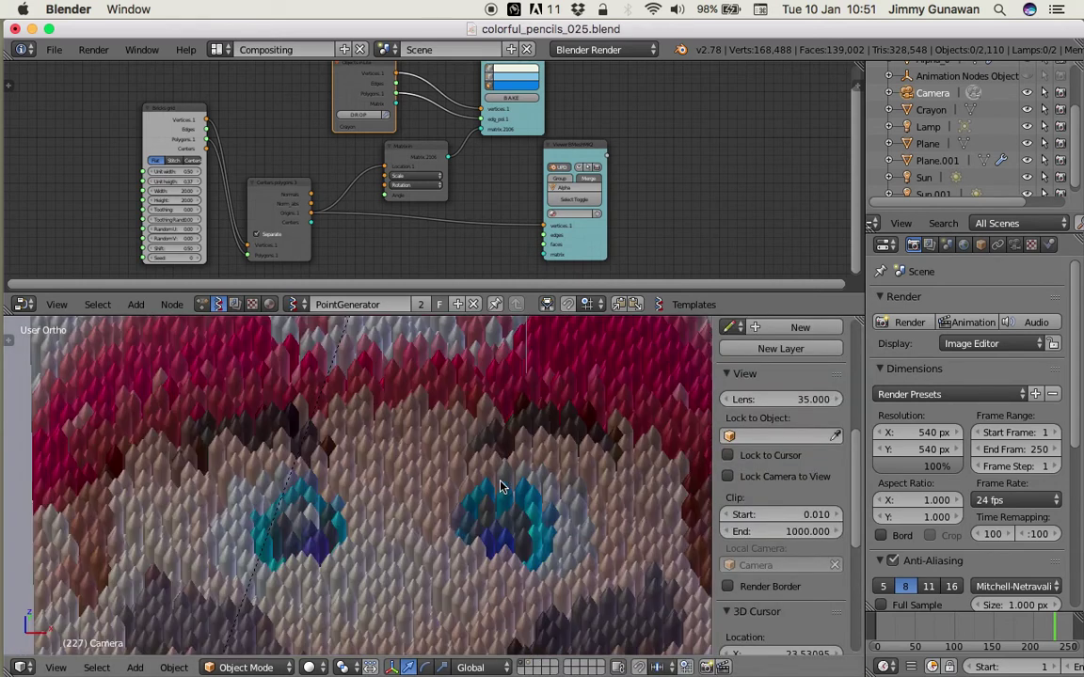
{"action": "middle_click_drag", "start_coordinate": [411, 395], "coordinate": [268, 304]}
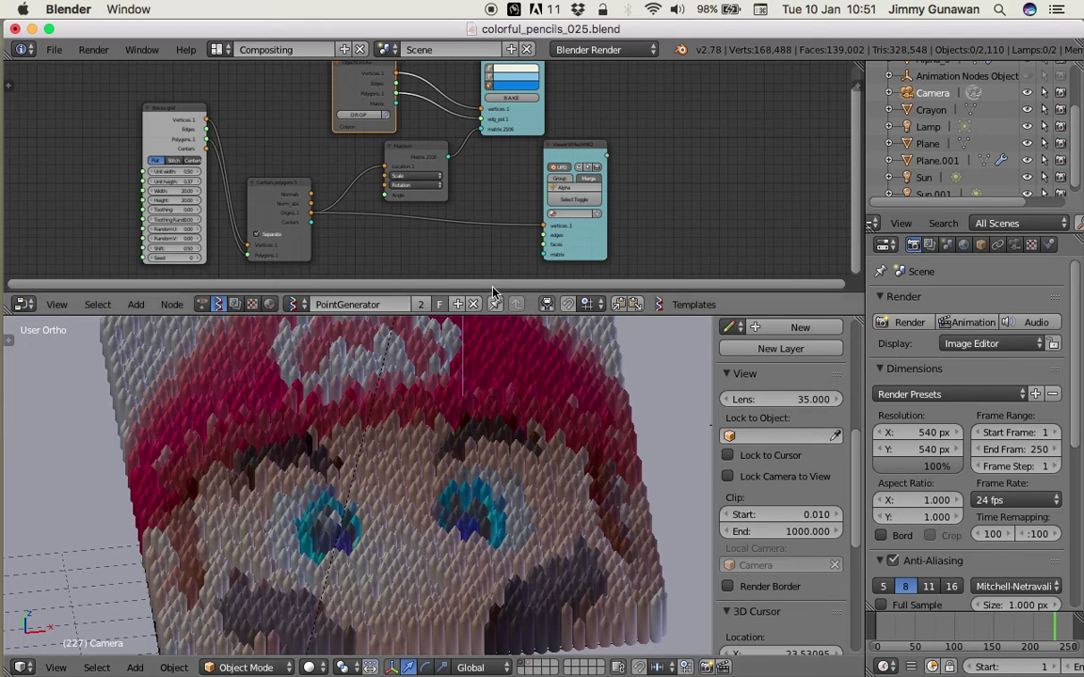
{"action": "middle_click_drag", "start_coordinate": [442, 411], "coordinate": [515, 432]}
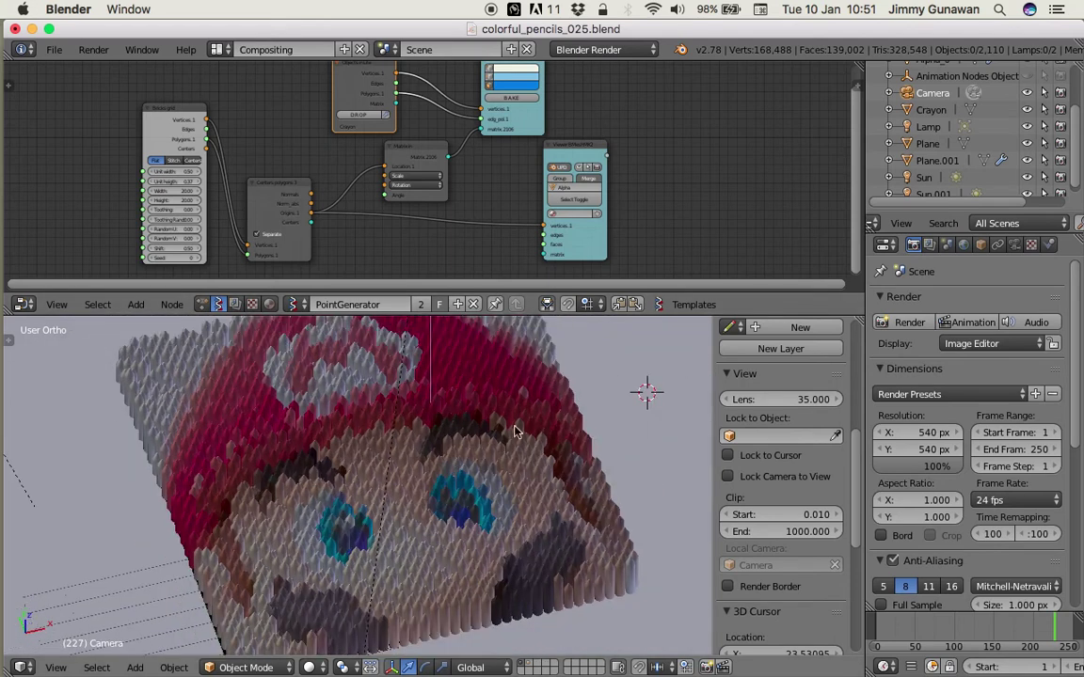
- Enlarge the node editor area and move the Bricks grid node slightly away from the Centers polygons node
{"action": "scroll", "coordinate": [247, 124], "scroll_direction": "up", "scroll_amount": 3}
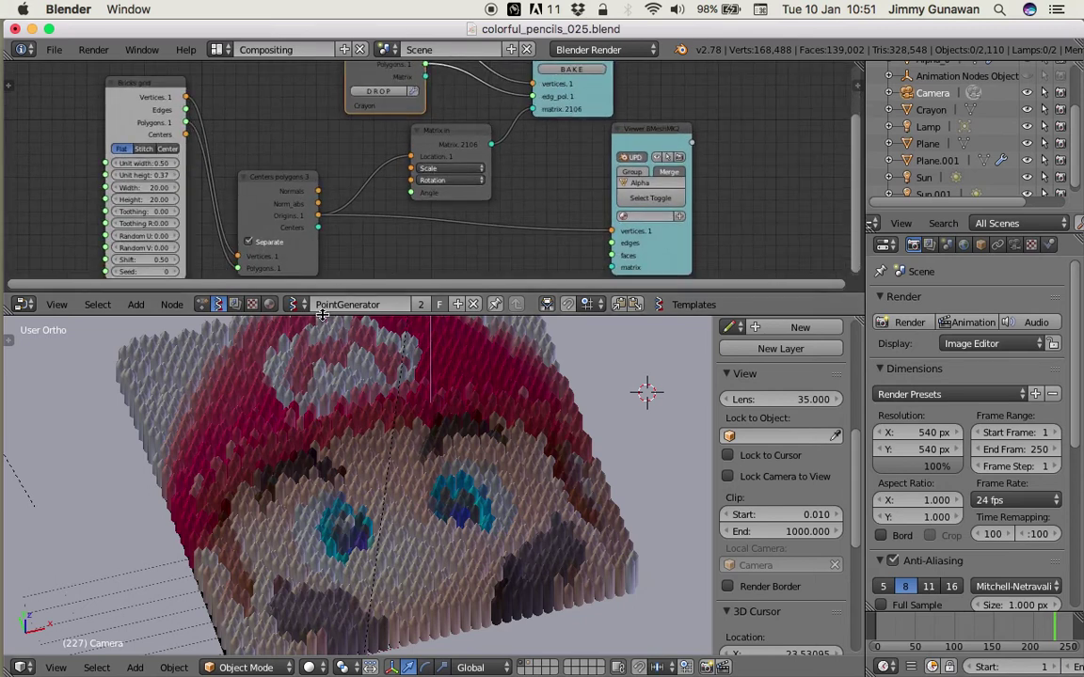
{"action": "left_click_drag", "start_coordinate": [291, 293], "coordinate": [282, 320]}
{"action": "middle_click_drag", "start_coordinate": [217, 454], "coordinate": [195, 250]}
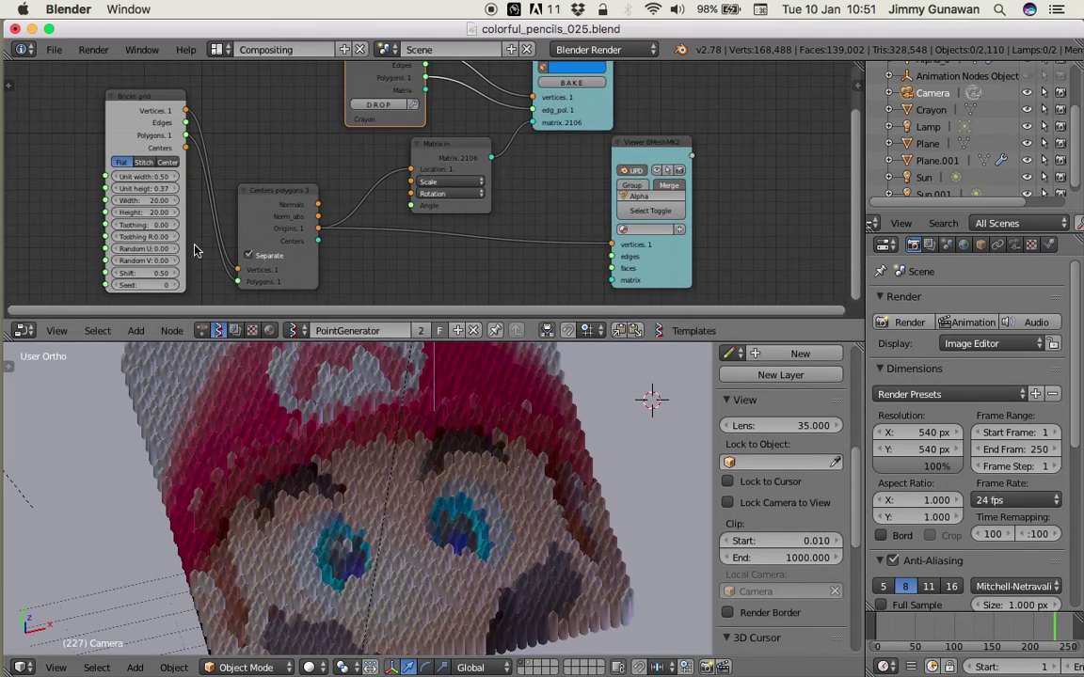
{"action": "left_click_drag", "start_coordinate": [138, 104], "coordinate": [128, 98]}
{"action": "middle_click_drag", "start_coordinate": [236, 99], "coordinate": [234, 105]}
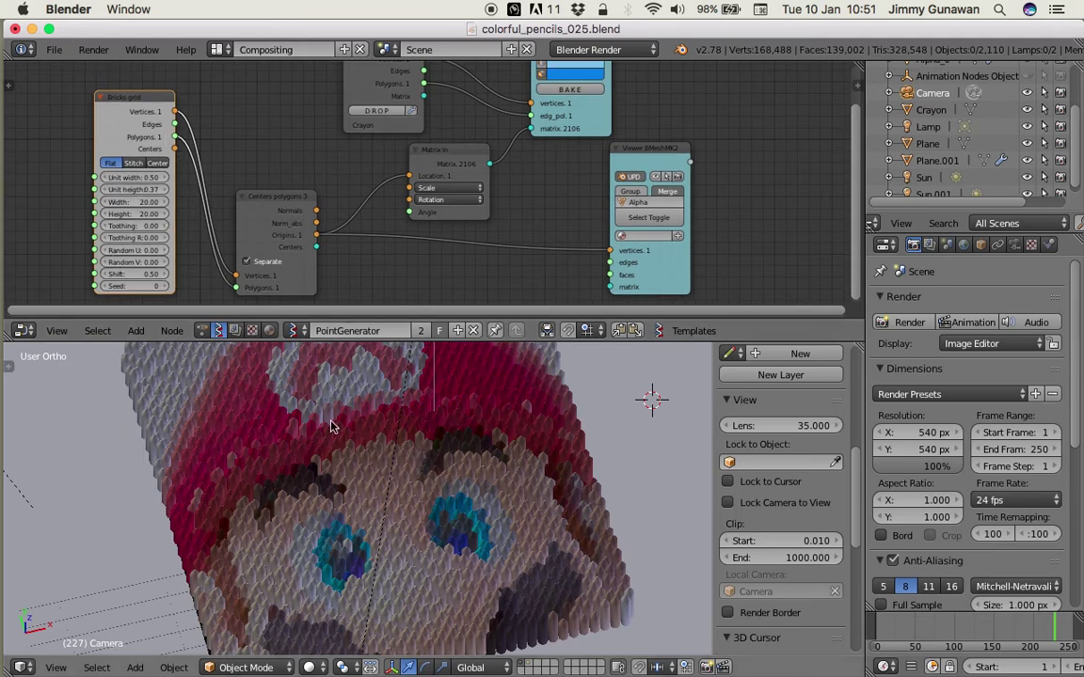
- Show only layer 1 in the 3D view and select the point object Alpha_0
{"action": "middle_click_drag", "start_coordinate": [347, 472], "coordinate": [383, 474]}
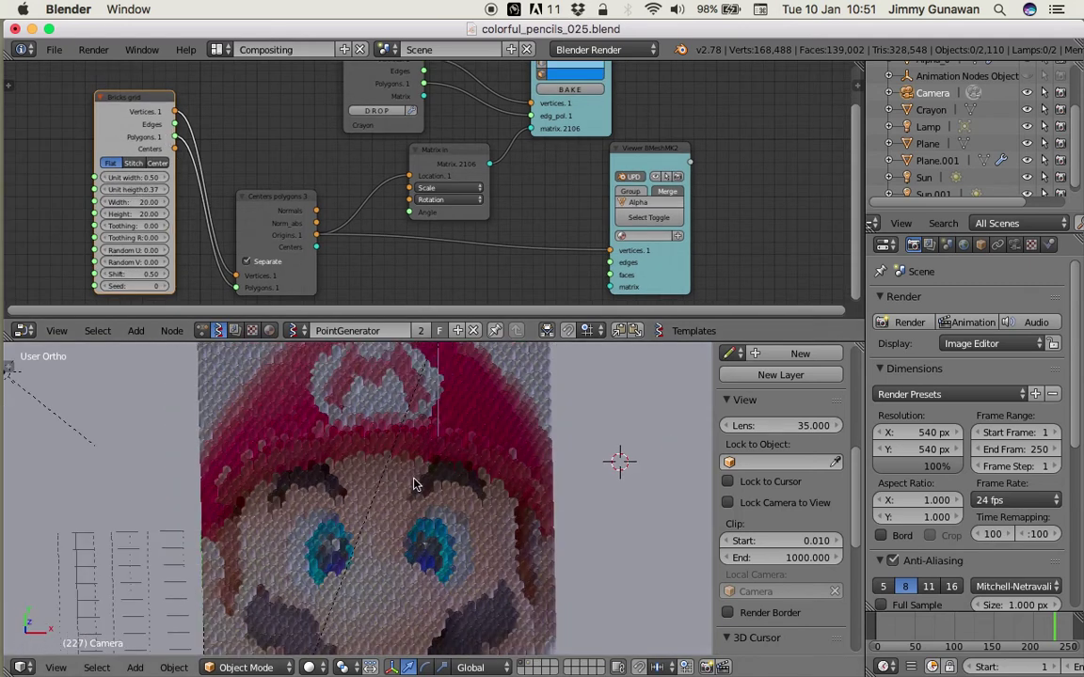
{"action": "key", "text": "1"}
{"action": "scroll", "coordinate": [410, 488], "scroll_direction": "down", "scroll_amount": 2}
{"action": "right_click", "coordinate": [417, 487]}
{"action": "mouse_move", "coordinate": [419, 488]}
{"action": "middle_mouse_down"}
{"action": "mouse_move", "coordinate": [420, 474]}
{"action": "mouse_move", "coordinate": [431, 491]}
{"action": "mouse_move", "coordinate": [412, 496]}
{"action": "middle_mouse_up"}
{"action": "scroll", "coordinate": [411, 496], "scroll_direction": "up", "scroll_amount": 1}
{"action": "scroll", "coordinate": [399, 464], "scroll_direction": "down", "scroll_amount": 1}
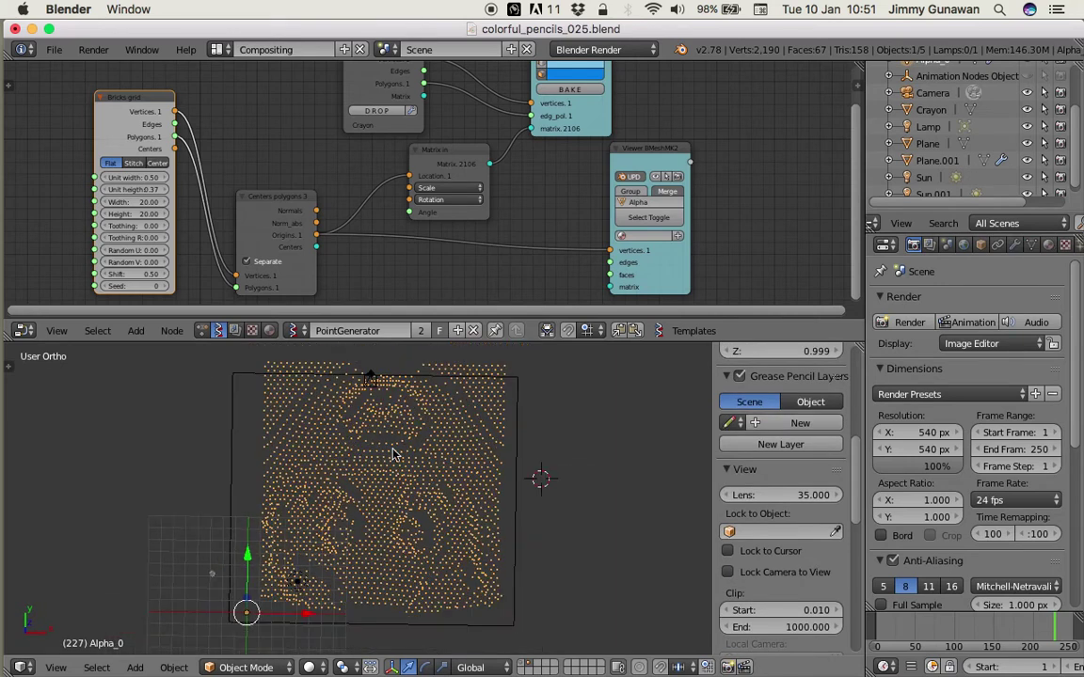
- Examine the spacing and distribution of the Alpha_0 points, both close up and as a whole
{"action": "middle_click_drag", "start_coordinate": [394, 452], "coordinate": [390, 491], "text": "shift"}
{"action": "middle_click_drag", "start_coordinate": [390, 490], "coordinate": [381, 502]}
{"action": "scroll", "coordinate": [381, 501], "scroll_direction": "up", "scroll_amount": 2}
{"action": "scroll", "coordinate": [279, 430], "scroll_direction": "up", "scroll_amount": 5}
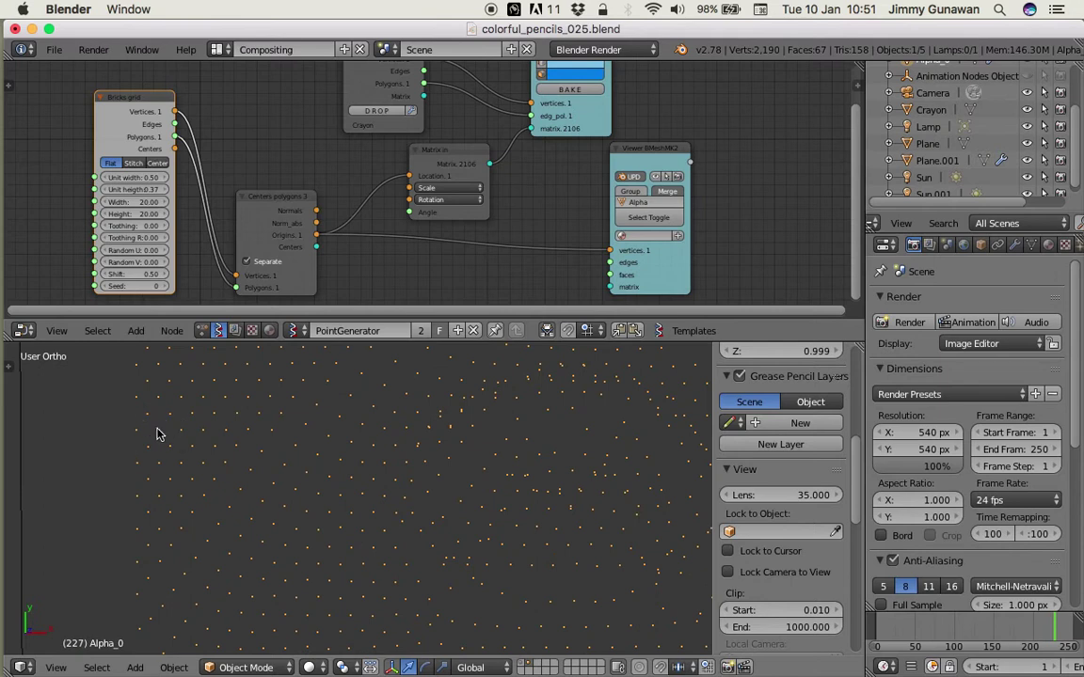
{"action": "scroll", "coordinate": [314, 428], "scroll_direction": "down", "scroll_amount": 1}
{"action": "scroll", "coordinate": [242, 418], "scroll_direction": "down", "scroll_amount": 1}
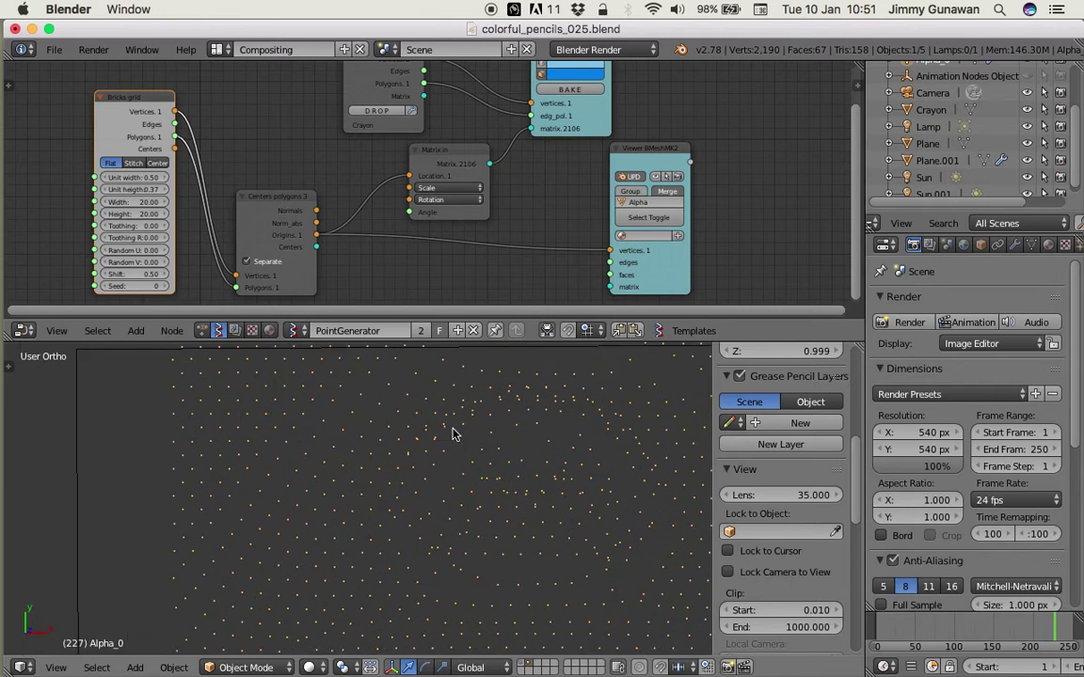
{"action": "scroll", "coordinate": [435, 508], "scroll_direction": "down", "scroll_amount": 3}
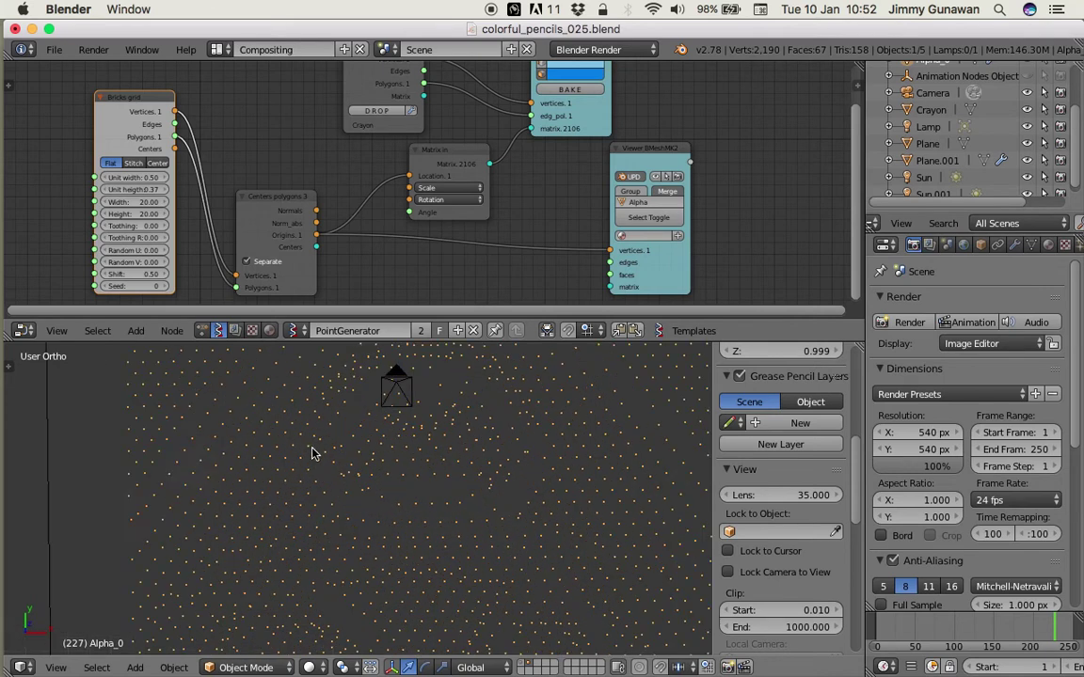
{"action": "scroll", "coordinate": [282, 414], "scroll_direction": "up", "scroll_amount": 3}
- Move the Centers polygons node slightly higher in the PointGenerator node tree
{"action": "left_click_drag", "start_coordinate": [281, 201], "coordinate": [274, 176]}
{"action": "scroll", "coordinate": [306, 191], "scroll_direction": "down", "scroll_amount": 3}
{"action": "scroll", "coordinate": [446, 483], "scroll_direction": "down", "scroll_amount": 3}
- Open the modifier settings of Alpha_0 and widen the properties area to make the Displace options readable
{"action": "middle_click_drag", "start_coordinate": [485, 484], "coordinate": [412, 435], "text": "shift"}
{"action": "left_click", "coordinate": [1016, 246]}
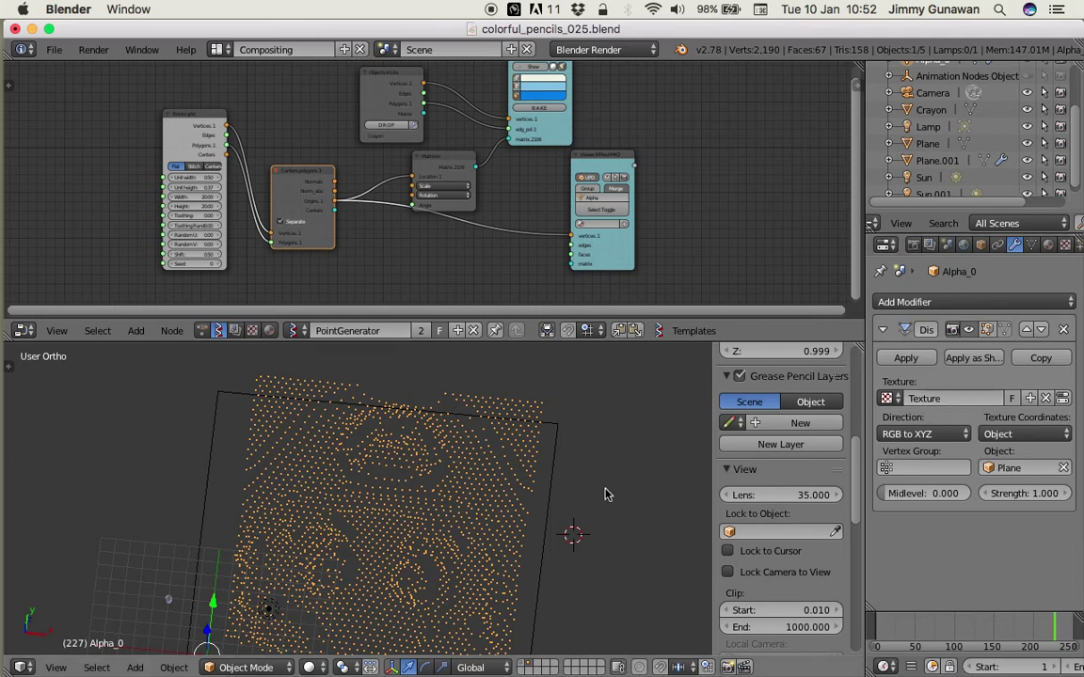
{"action": "mouse_move", "coordinate": [511, 509]}
{"action": "middle_mouse_down", "text": "shift"}
{"action": "mouse_move", "coordinate": [511, 477]}
{"action": "mouse_move", "coordinate": [541, 467]}
{"action": "mouse_move", "coordinate": [500, 494]}
{"action": "middle_mouse_up", "text": "shift"}
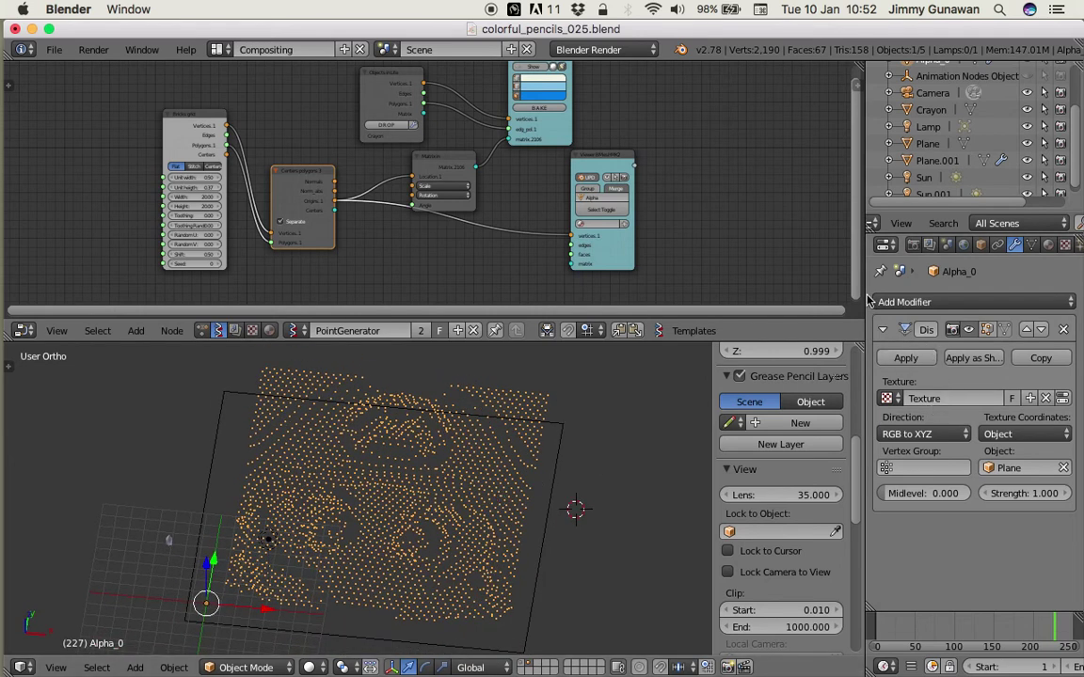
{"action": "left_click_drag", "start_coordinate": [863, 292], "coordinate": [785, 293]}
- Examine from several angles how the Displace modifier shifts the Alpha_0 points relative to the image plane
{"action": "middle_click_drag", "start_coordinate": [411, 541], "coordinate": [384, 474]}
{"action": "scroll", "coordinate": [419, 499], "scroll_direction": "up", "scroll_amount": 3}
{"action": "scroll", "coordinate": [405, 485], "scroll_direction": "down", "scroll_amount": 2}
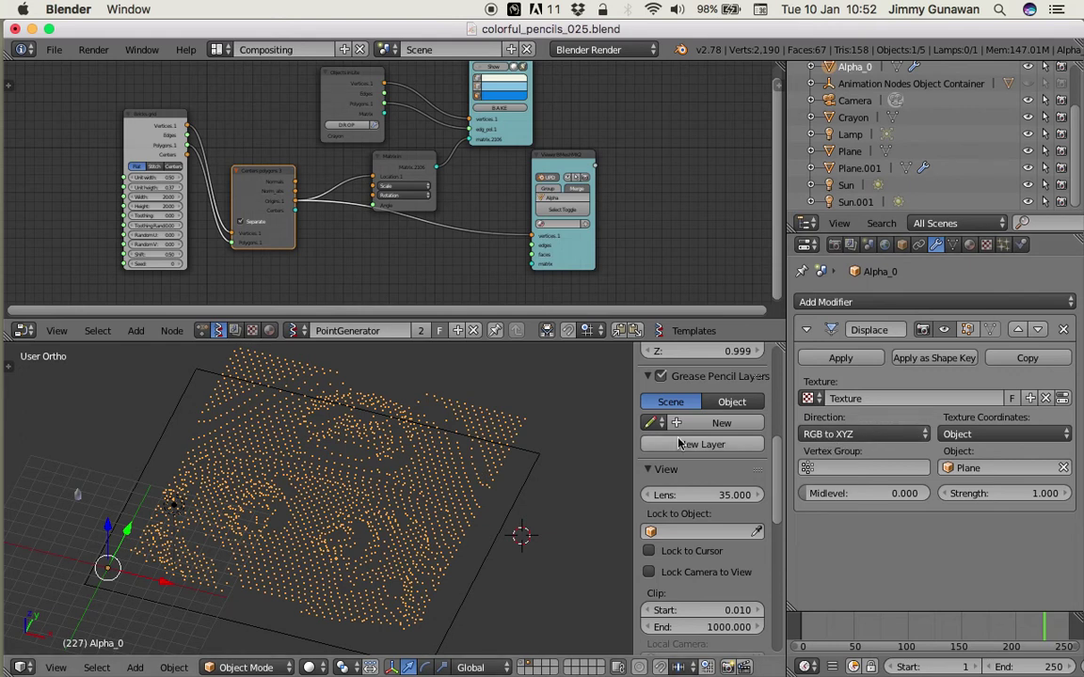
{"action": "mouse_move", "coordinate": [489, 446]}
{"action": "middle_mouse_down"}
{"action": "mouse_move", "coordinate": [441, 452]}
{"action": "mouse_move", "coordinate": [469, 444]}
{"action": "middle_mouse_up"}
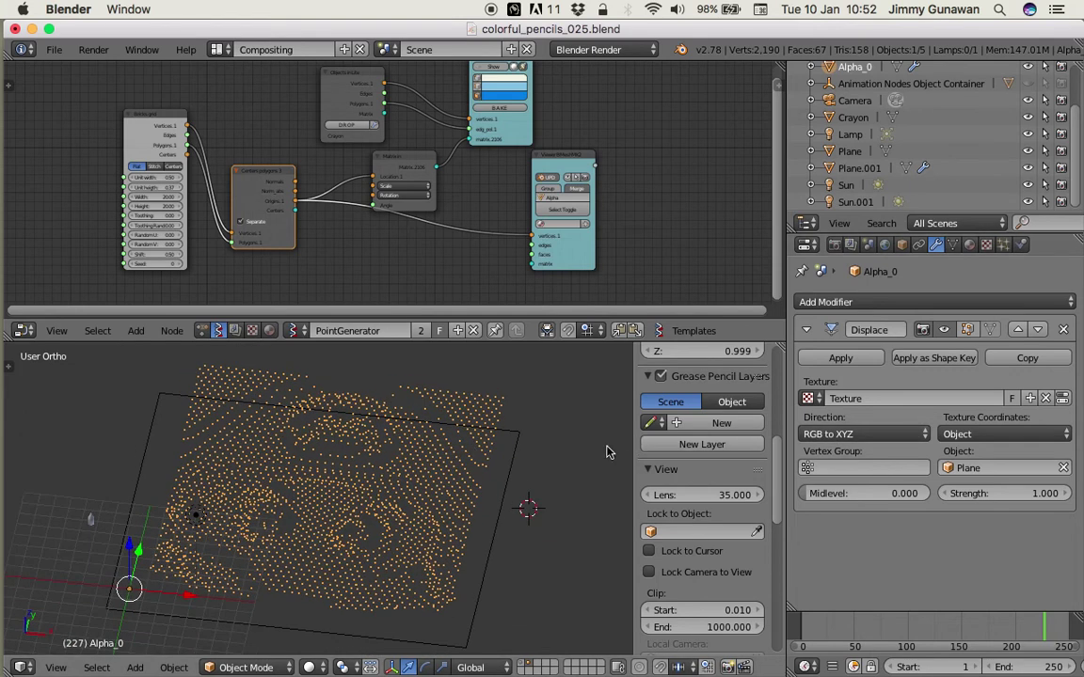
{"action": "middle_click_drag", "start_coordinate": [367, 466], "coordinate": [194, 512]}
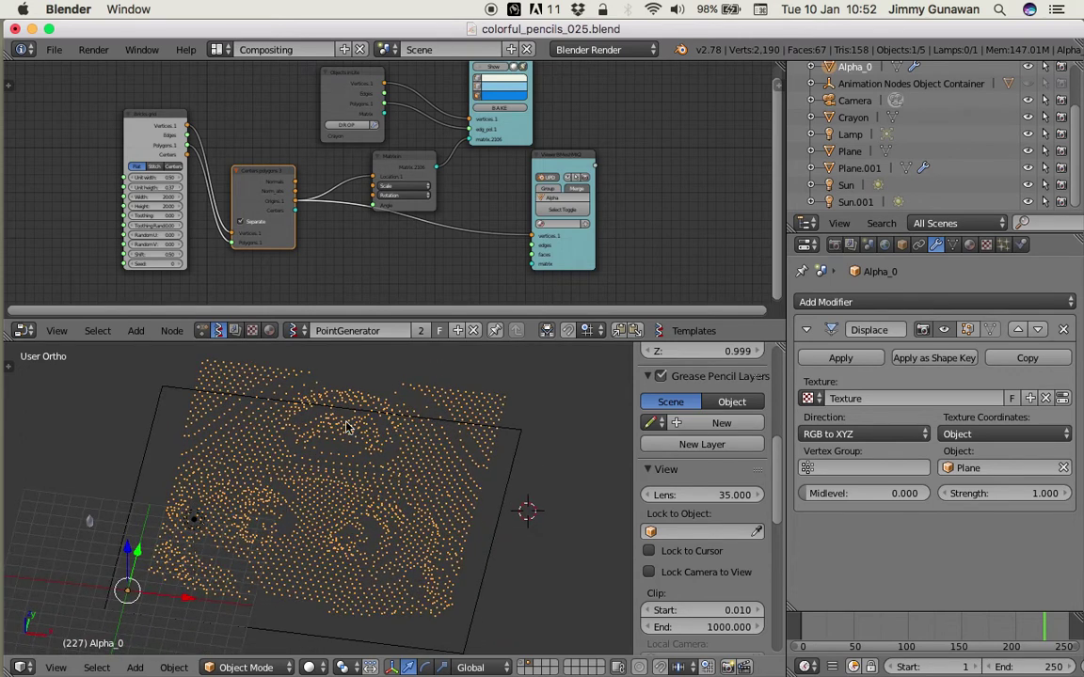
{"action": "middle_click_drag", "start_coordinate": [402, 458], "coordinate": [375, 483]}
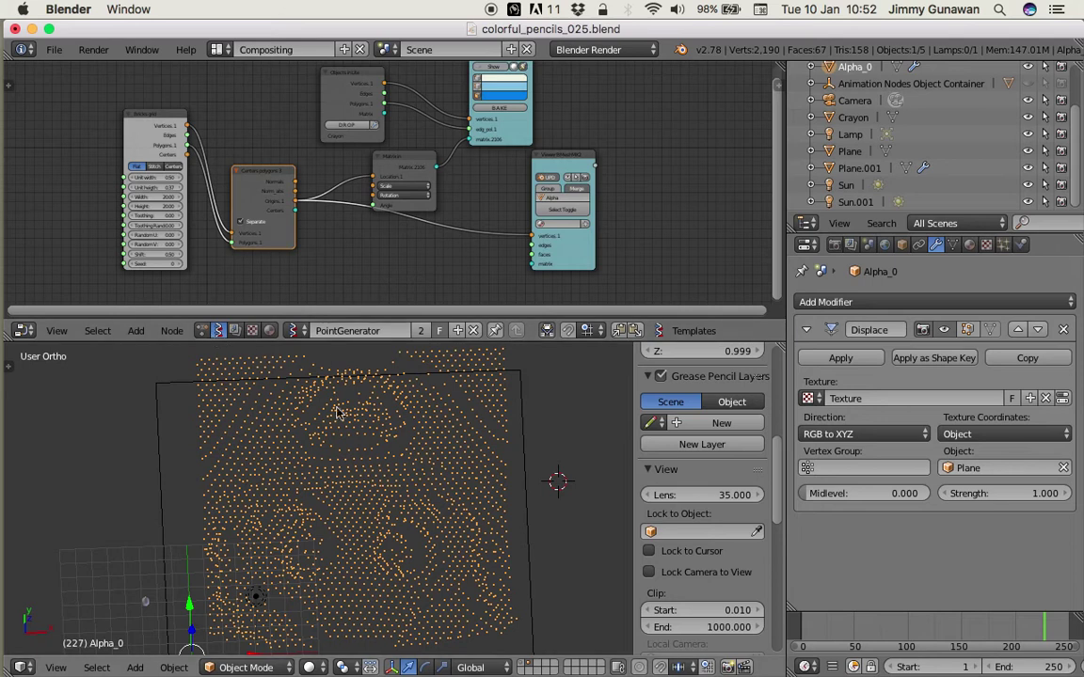
- Switch the node editor back to the Colorize animation node tree and enlarge its area
{"action": "left_click", "coordinate": [201, 331]}
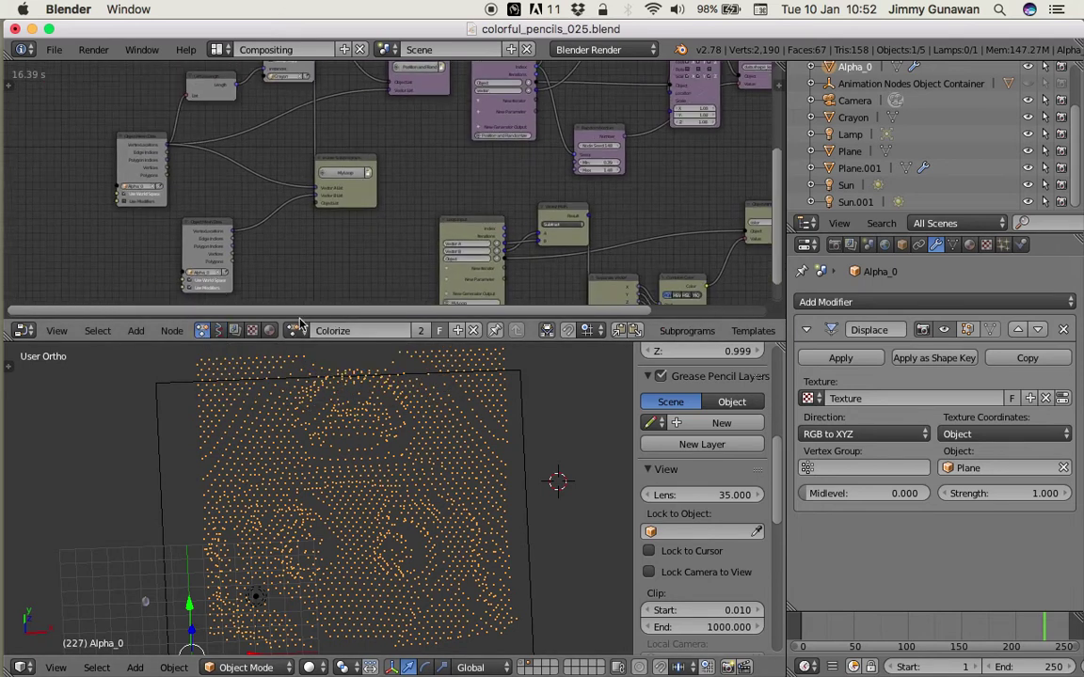
{"action": "left_click_drag", "start_coordinate": [328, 342], "coordinate": [332, 366]}
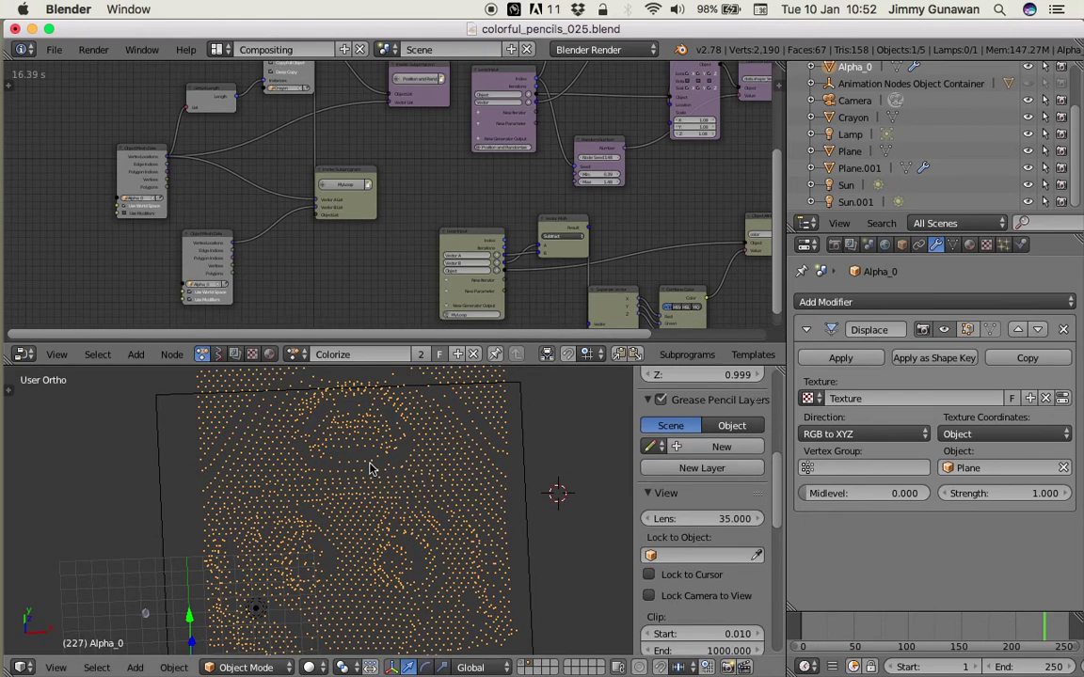
- Show the pencil mosaic layer and examine the two Object Mesh Data nodes that feed the My Loop subprogram
{"action": "key", "text": "2"}
{"action": "middle_click_drag", "start_coordinate": [370, 470], "coordinate": [359, 495]}
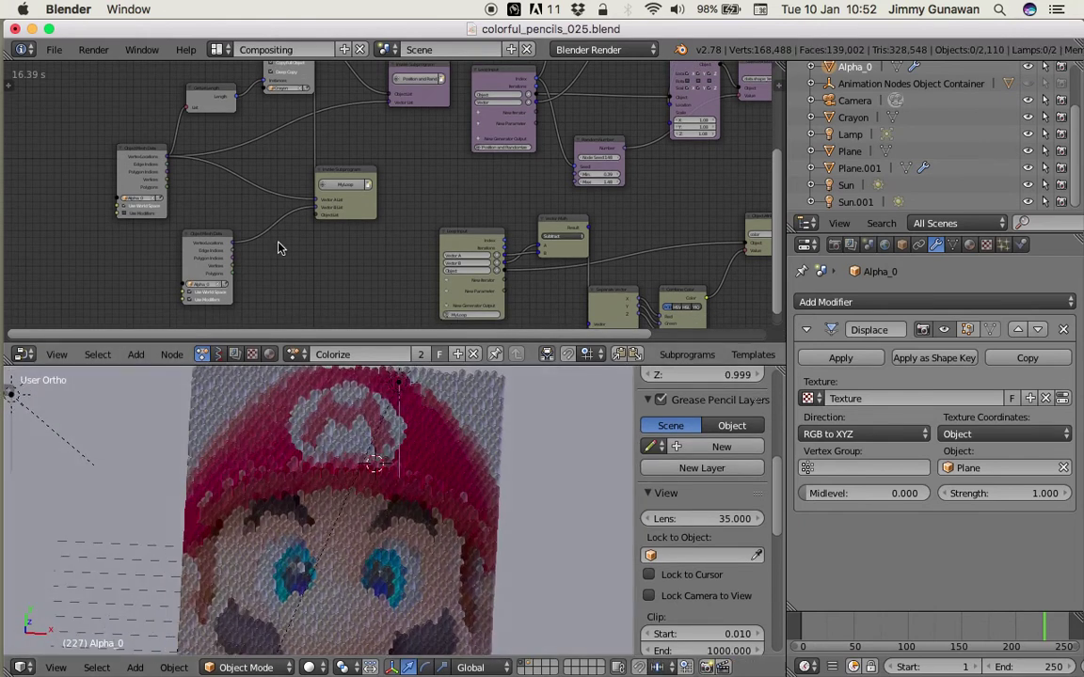
{"action": "scroll", "coordinate": [277, 242], "scroll_direction": "down", "scroll_amount": 1}
{"action": "middle_click_drag", "start_coordinate": [259, 246], "coordinate": [315, 257]}
{"action": "scroll", "coordinate": [253, 213], "scroll_direction": "up", "scroll_amount": 6}
{"action": "middle_click_drag", "start_coordinate": [251, 213], "coordinate": [352, 200]}
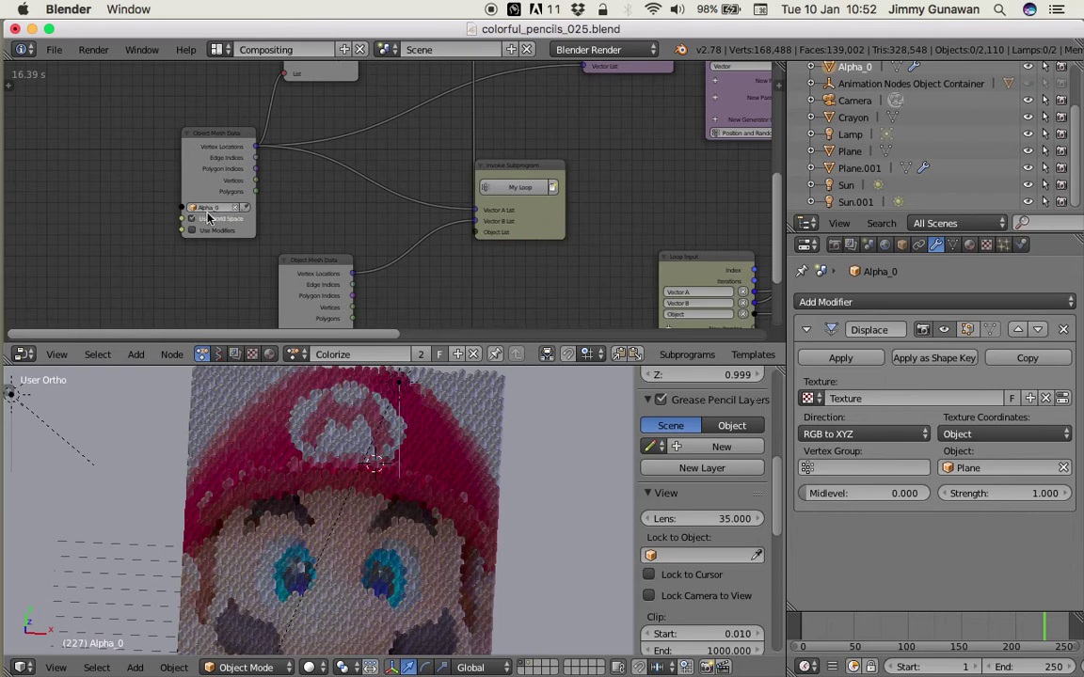
{"action": "scroll", "coordinate": [168, 219], "scroll_direction": "up", "scroll_amount": 1}
{"action": "scroll", "coordinate": [301, 232], "scroll_direction": "down", "scroll_amount": 2}
{"action": "scroll", "coordinate": [266, 222], "scroll_direction": "right", "scroll_amount": 3}
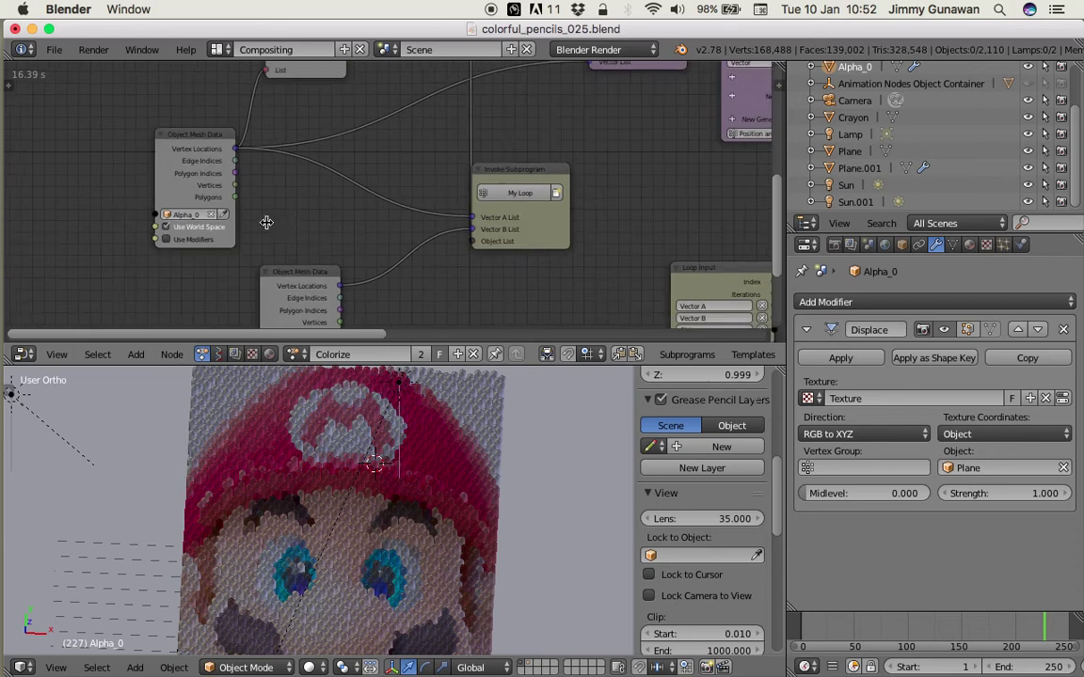
- Trace the Crayon Object Instancer through the Position and Randomize loop to its shape key Object Attribute Output node
{"action": "scroll", "coordinate": [245, 237], "scroll_direction": "up", "scroll_amount": 5}
{"action": "scroll", "coordinate": [245, 237], "scroll_direction": "right", "scroll_amount": 3}
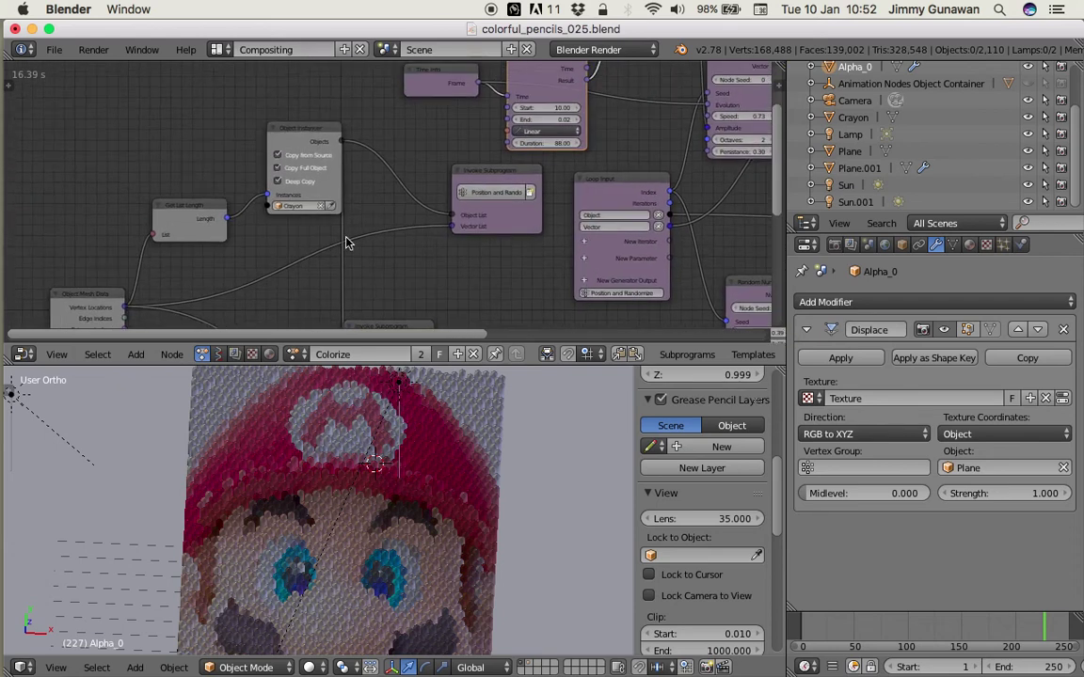
{"action": "scroll", "coordinate": [184, 121], "scroll_direction": "up", "scroll_amount": 1}
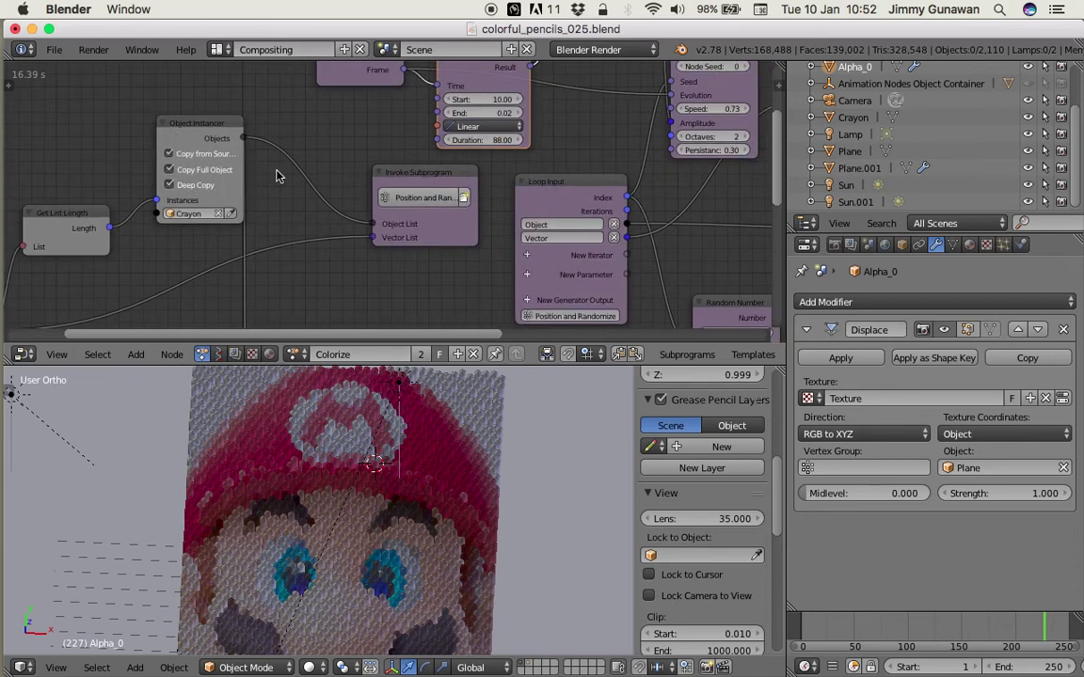
{"action": "scroll", "coordinate": [240, 177], "scroll_direction": "right", "scroll_amount": 10}
{"action": "scroll", "coordinate": [240, 177], "scroll_direction": "down", "scroll_amount": 1}
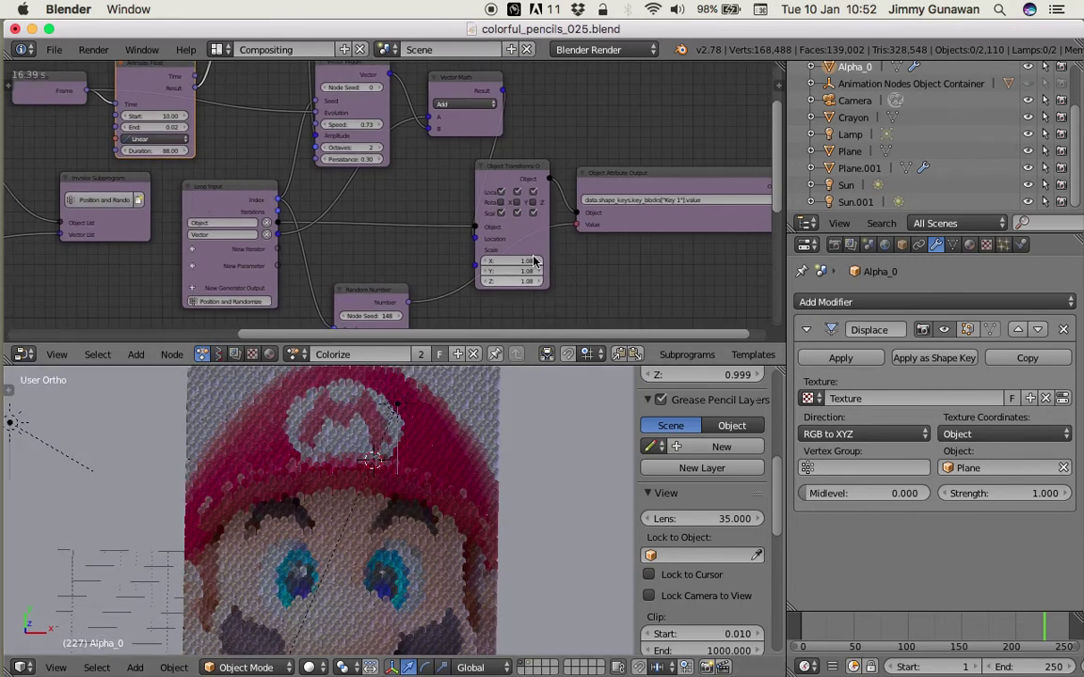
{"action": "scroll", "coordinate": [516, 240], "scroll_direction": "up", "scroll_amount": 5}
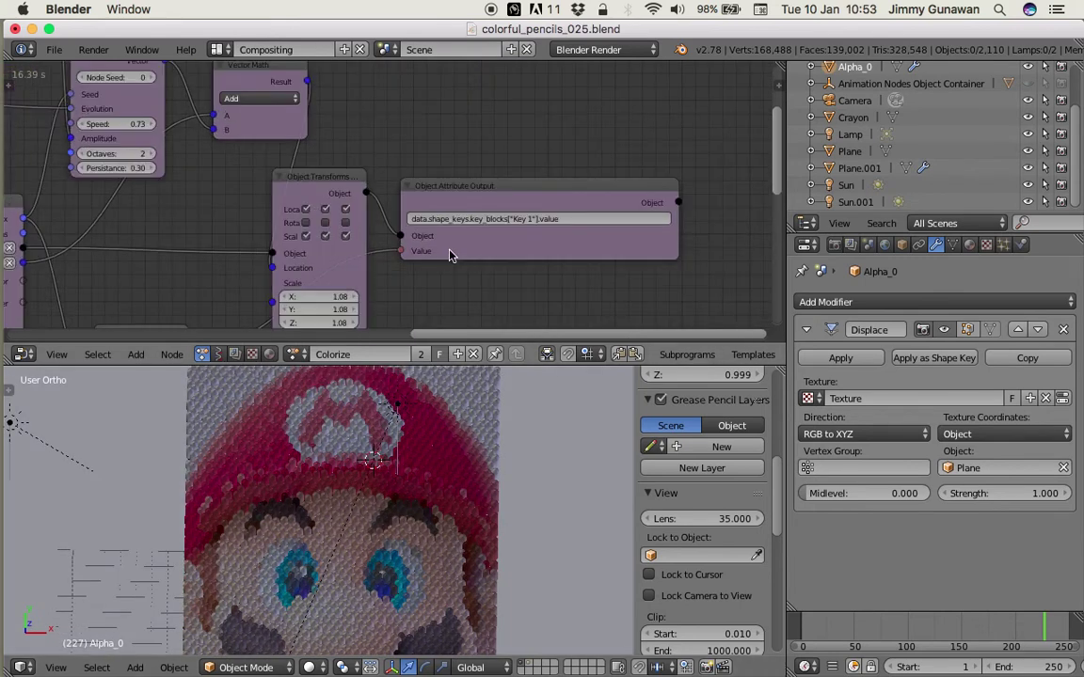
{"action": "middle_click_drag", "start_coordinate": [486, 223], "coordinate": [461, 217]}
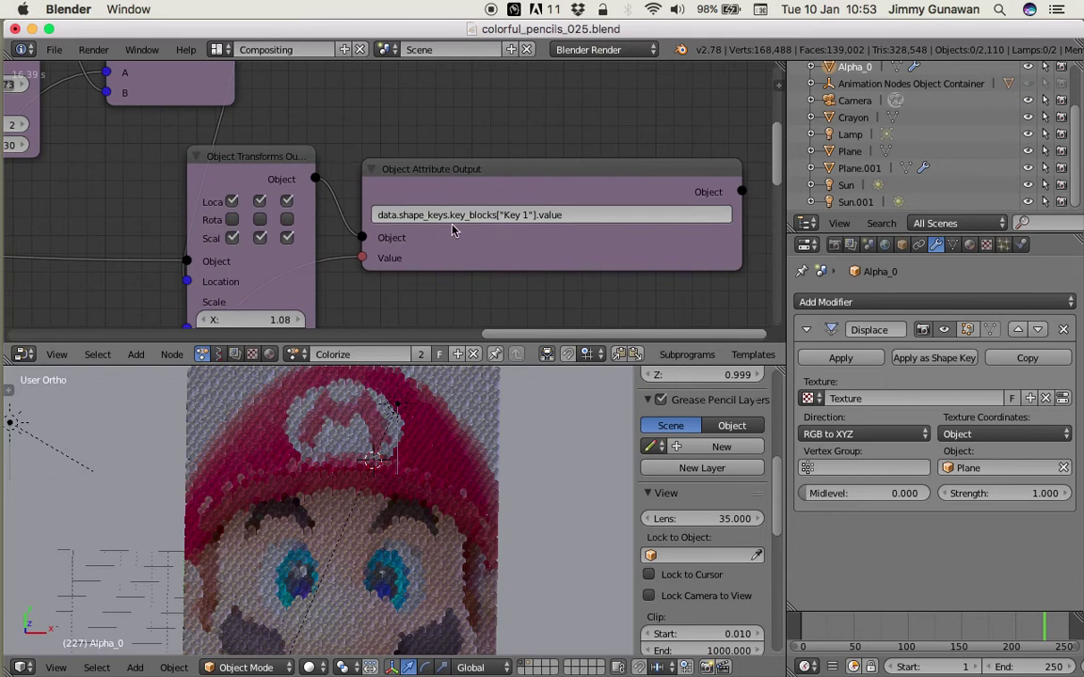
{"action": "scroll", "coordinate": [388, 200], "scroll_direction": "down", "scroll_amount": 1}
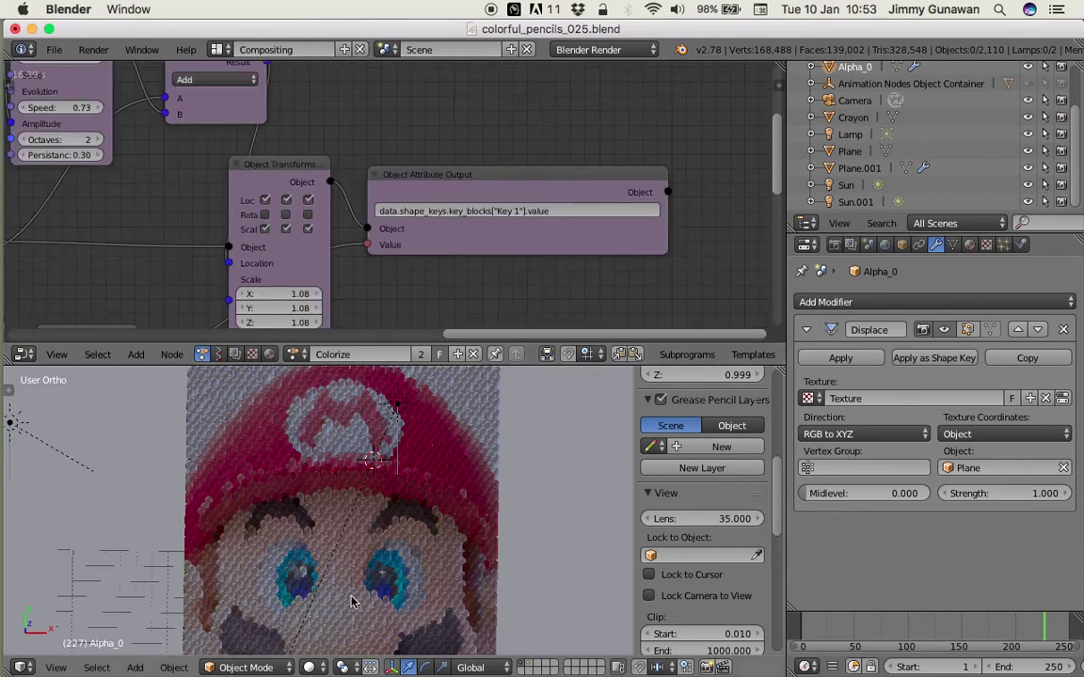
- Examine the My Loop colouring nodes, from the Loop Input to the color Object Attribute Output, alongside the tilted mosaic
{"action": "mouse_move", "coordinate": [349, 520]}
{"action": "middle_mouse_down"}
{"action": "mouse_move", "coordinate": [368, 515]}
{"action": "mouse_move", "coordinate": [439, 616]}
{"action": "mouse_move", "coordinate": [420, 568]}
{"action": "mouse_move", "coordinate": [341, 557]}
{"action": "mouse_move", "coordinate": [464, 582]}
{"action": "mouse_move", "coordinate": [431, 455]}
{"action": "mouse_move", "coordinate": [395, 376]}
{"action": "middle_mouse_up"}
{"action": "scroll", "coordinate": [419, 568], "scroll_direction": "up", "scroll_amount": 2}
{"action": "scroll", "coordinate": [341, 557], "scroll_direction": "down", "scroll_amount": 4}
{"action": "scroll", "coordinate": [318, 146], "scroll_direction": "down", "scroll_amount": 6}
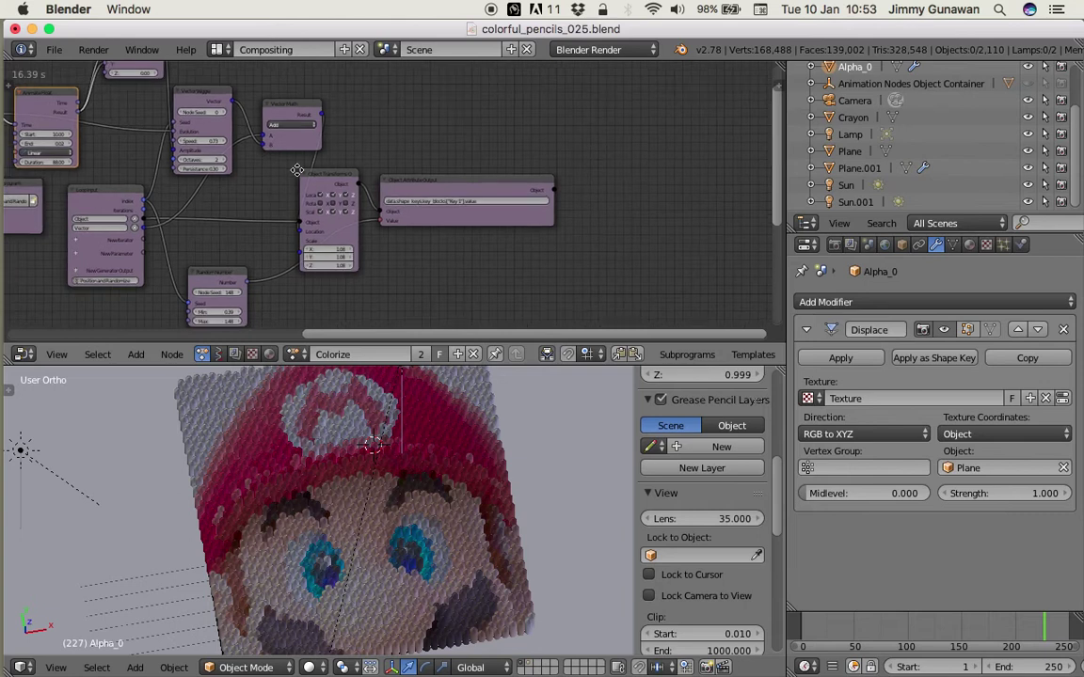
{"action": "middle_click_drag", "start_coordinate": [318, 147], "coordinate": [363, 93]}
{"action": "middle_click_drag", "start_coordinate": [365, 254], "coordinate": [407, 149]}
{"action": "scroll", "coordinate": [407, 151], "scroll_direction": "up", "scroll_amount": 4}
{"action": "scroll", "coordinate": [406, 158], "scroll_direction": "up", "scroll_amount": 1}
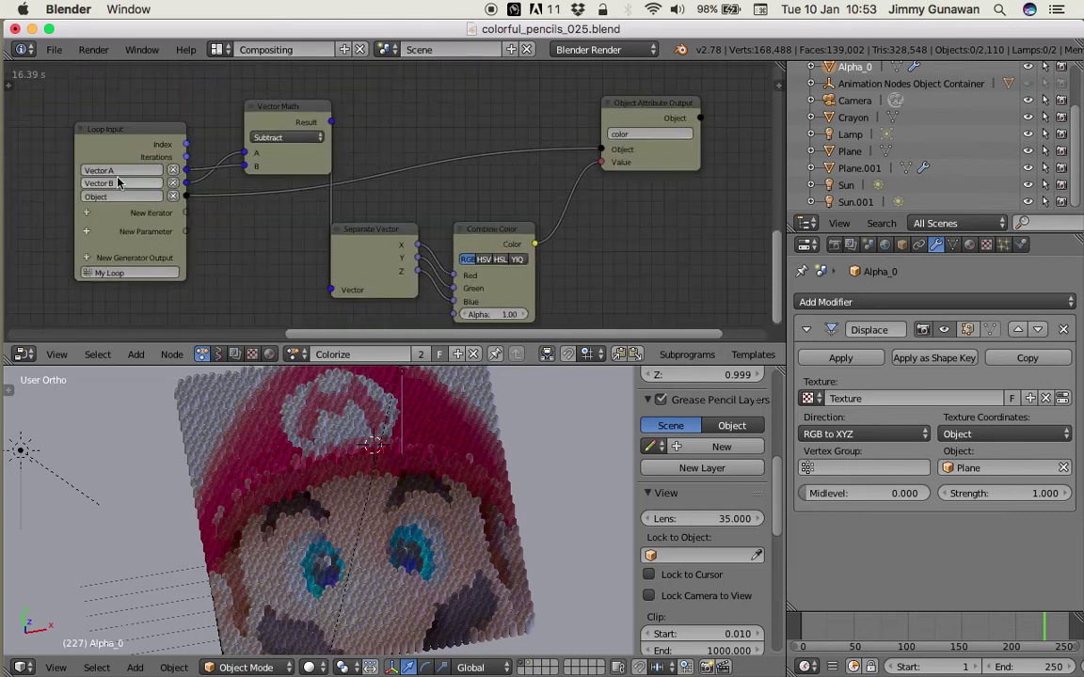
{"action": "middle_click_drag", "start_coordinate": [357, 464], "coordinate": [405, 512]}
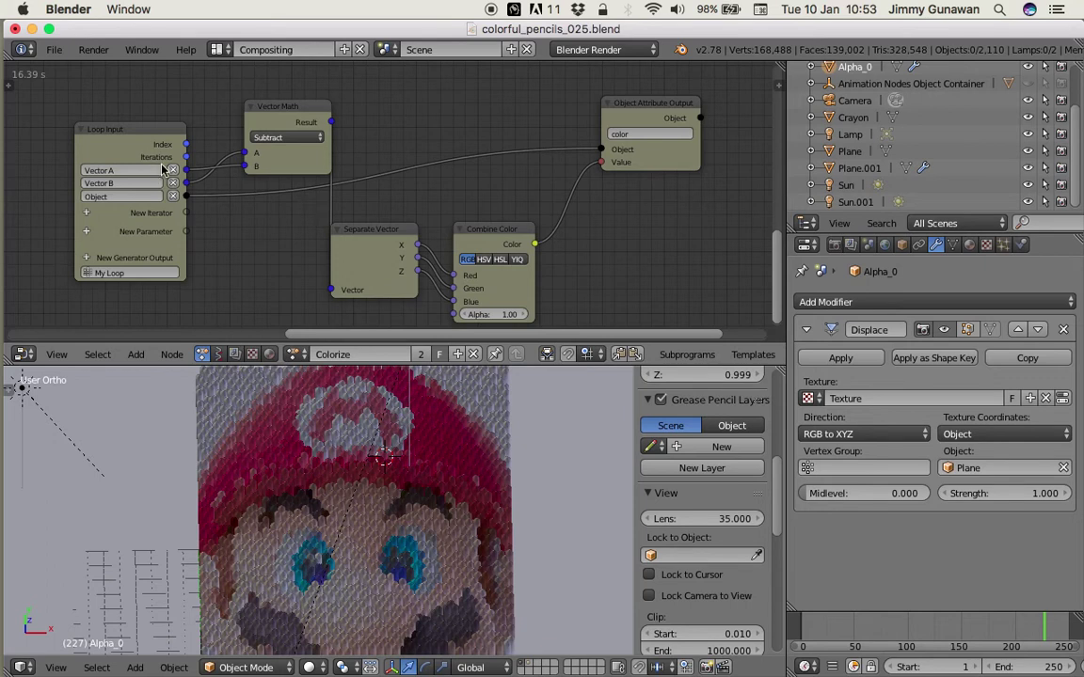
- Rearrange the Separate Vector, Vector Math and Combine Color nodes so the My Loop colour chain is easier to follow
{"action": "left_click_drag", "start_coordinate": [372, 227], "coordinate": [384, 200]}
{"action": "left_click_drag", "start_coordinate": [259, 107], "coordinate": [245, 110]}
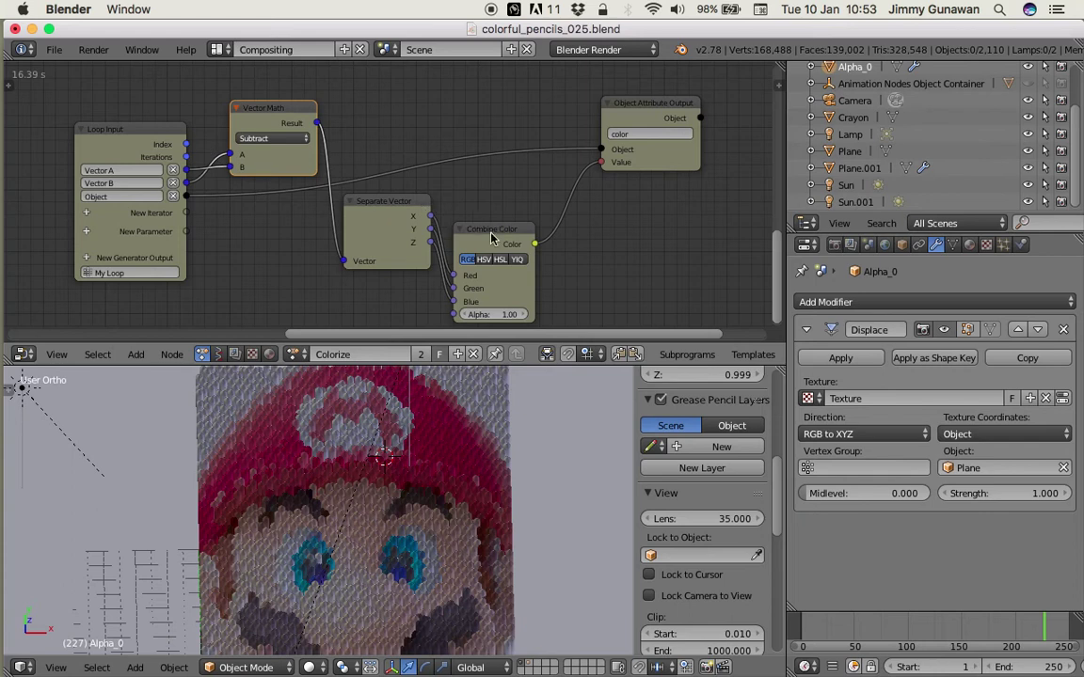
{"action": "left_click_drag", "start_coordinate": [490, 239], "coordinate": [512, 214]}
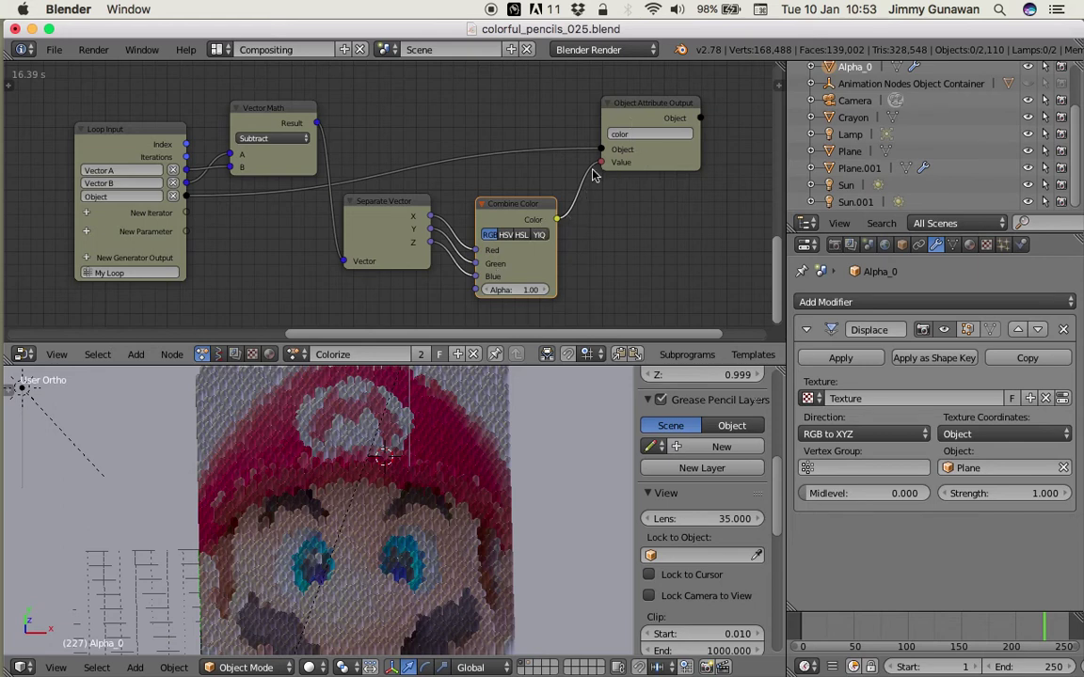
- Check the pencil animation at frame 23 and at frame 202
{"action": "middle_click_drag", "start_coordinate": [340, 478], "coordinate": [442, 493]}
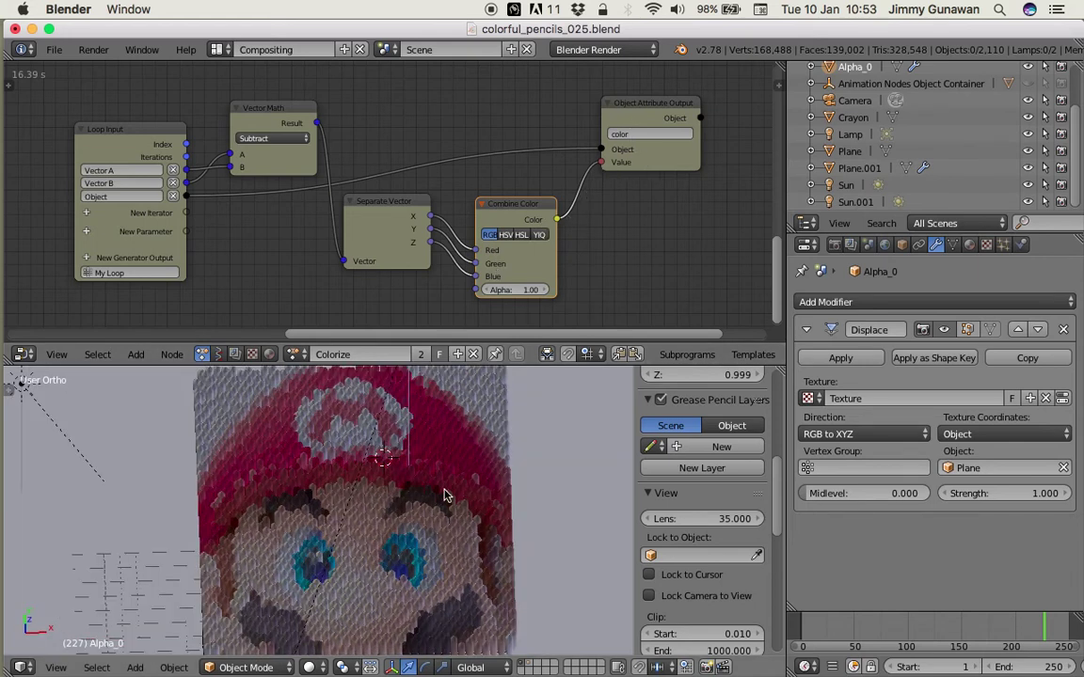
{"action": "left_click", "coordinate": [825, 630]}
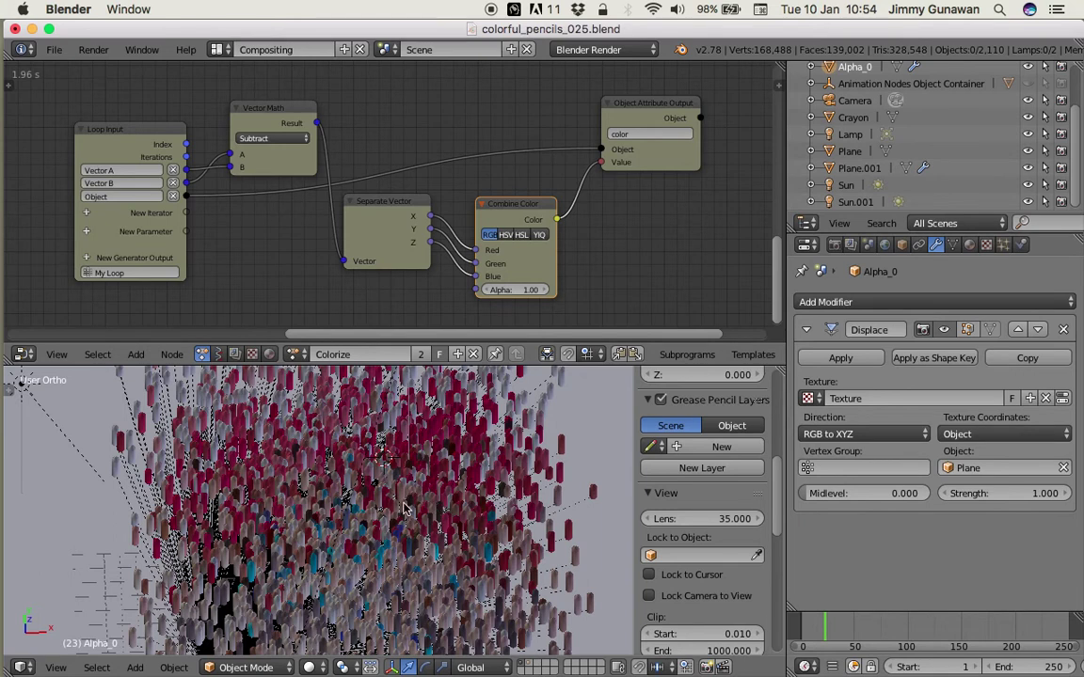
{"action": "key", "text": "Up"}
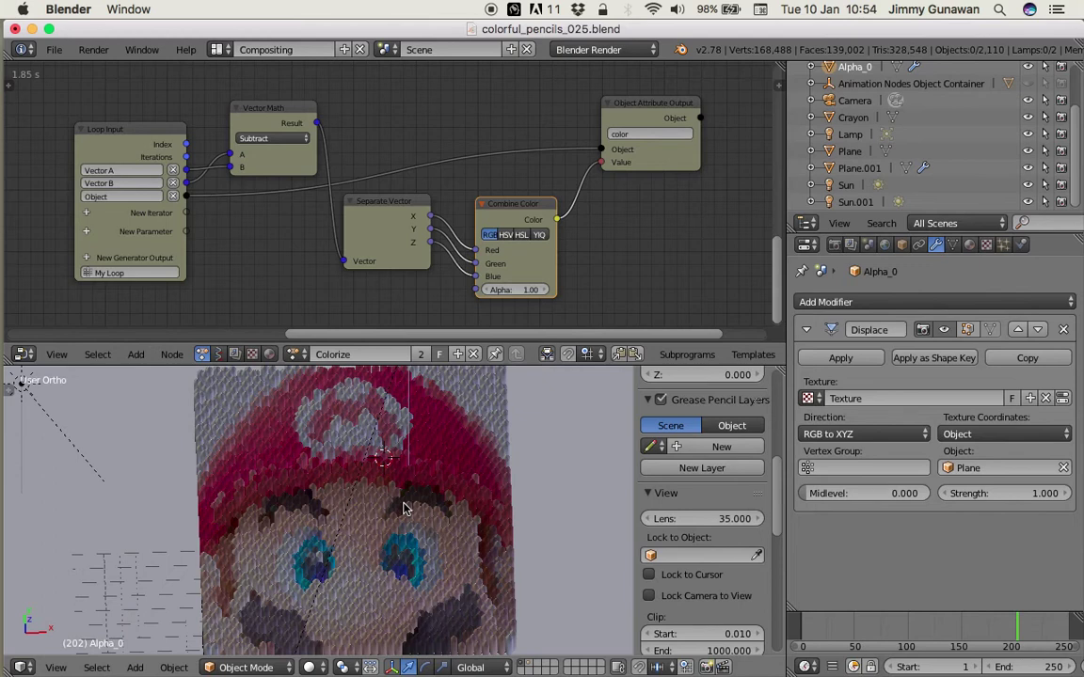
- Switch the node editor to the Sverchok PointGenerator tree and set the Bricks grid Width and Height to 10
{"action": "left_click", "coordinate": [219, 356]}
{"action": "left_click", "coordinate": [293, 354]}
{"action": "left_click", "coordinate": [324, 380]}
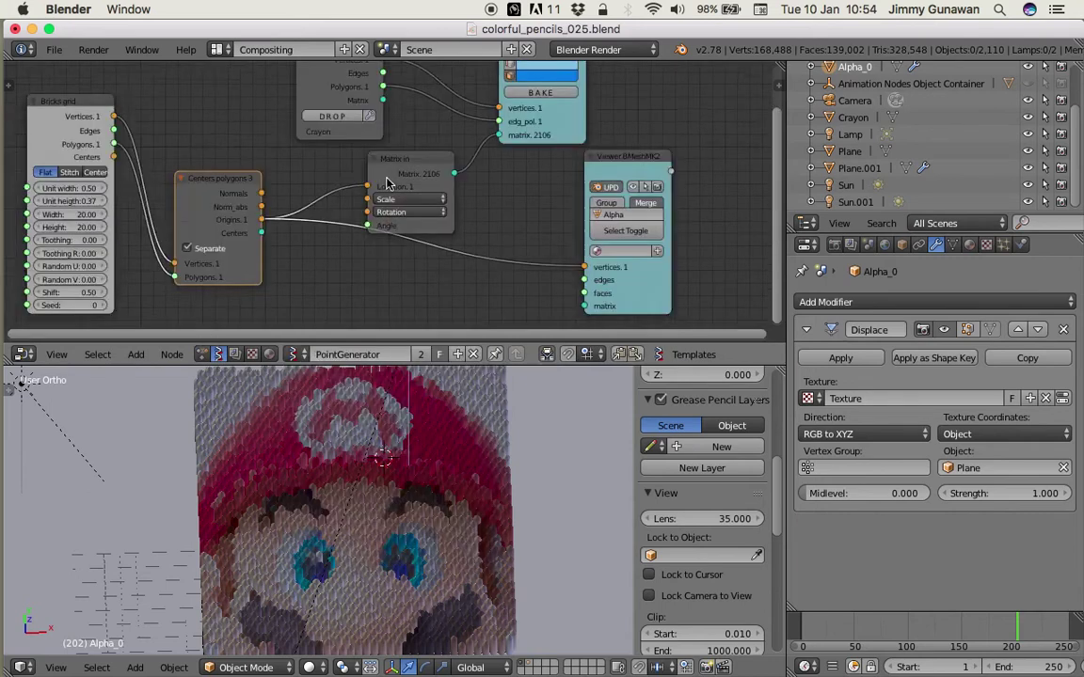
{"action": "scroll", "coordinate": [128, 217], "scroll_direction": "up", "scroll_amount": 3}
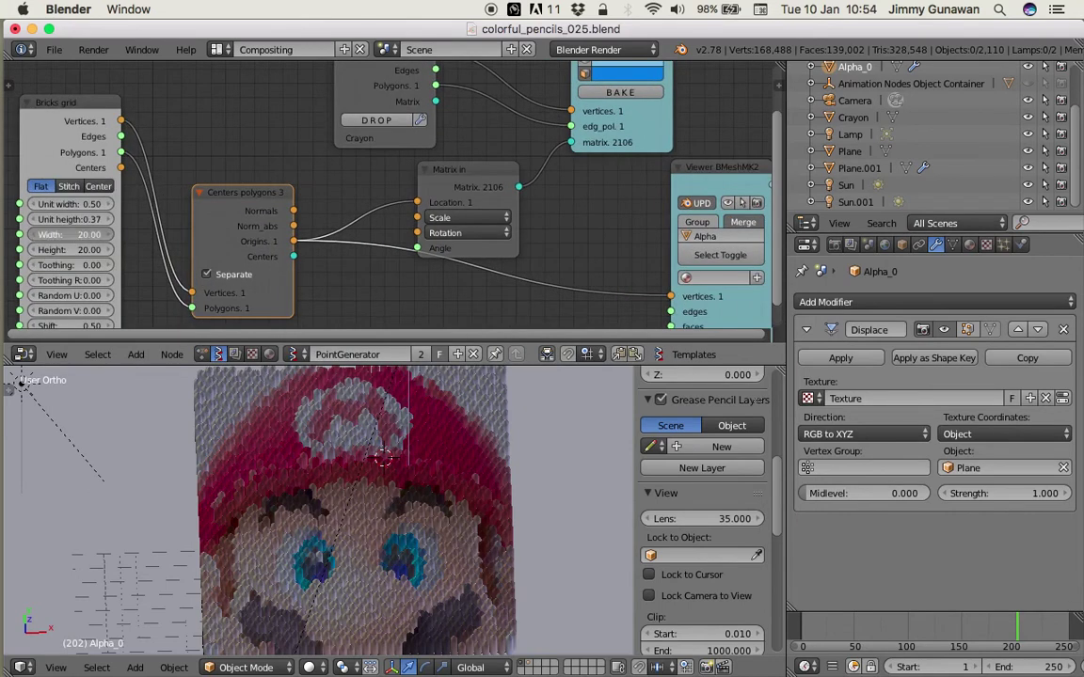
{"action": "left_click_drag", "start_coordinate": [72, 235], "coordinate": [72, 249]}
{"action": "type", "text": "10"}
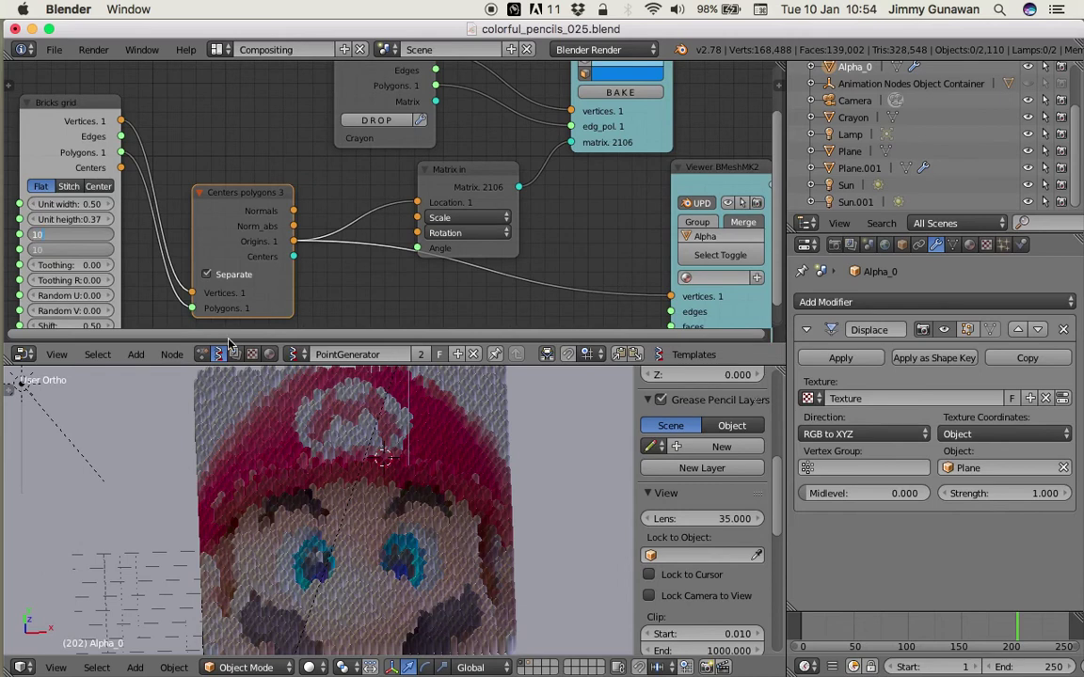
{"action": "key", "text": "Return"}
- View the smaller point grid, return to the pencil layer and move to frame 117 to update the mosaic
{"action": "mouse_move", "coordinate": [330, 512]}
{"action": "middle_mouse_down"}
{"action": "mouse_move", "coordinate": [492, 505]}
{"action": "mouse_move", "coordinate": [472, 506]}
{"action": "middle_mouse_up"}
{"action": "key", "text": "shift+z"}
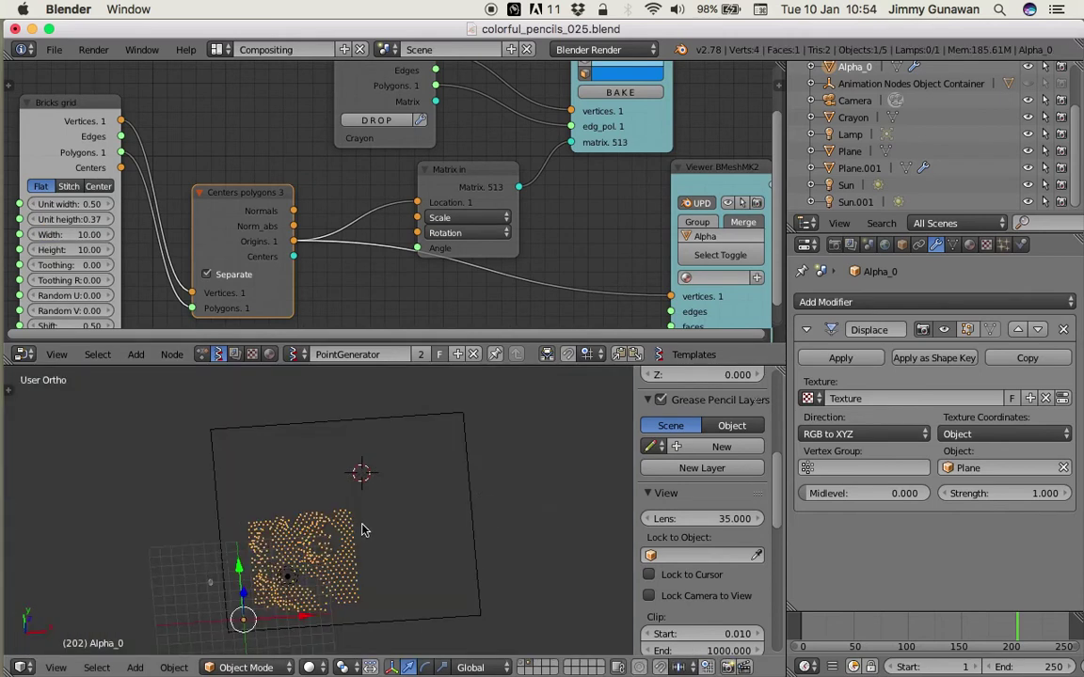
{"action": "middle_click_drag", "start_coordinate": [365, 531], "coordinate": [320, 541]}
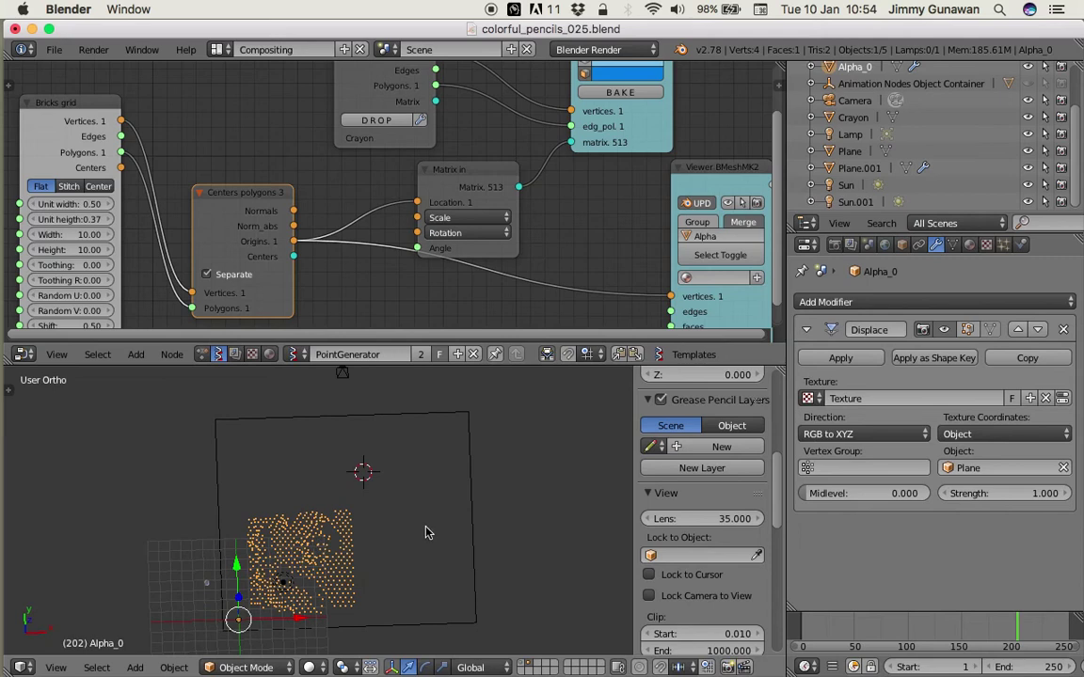
{"action": "key", "text": "2"}
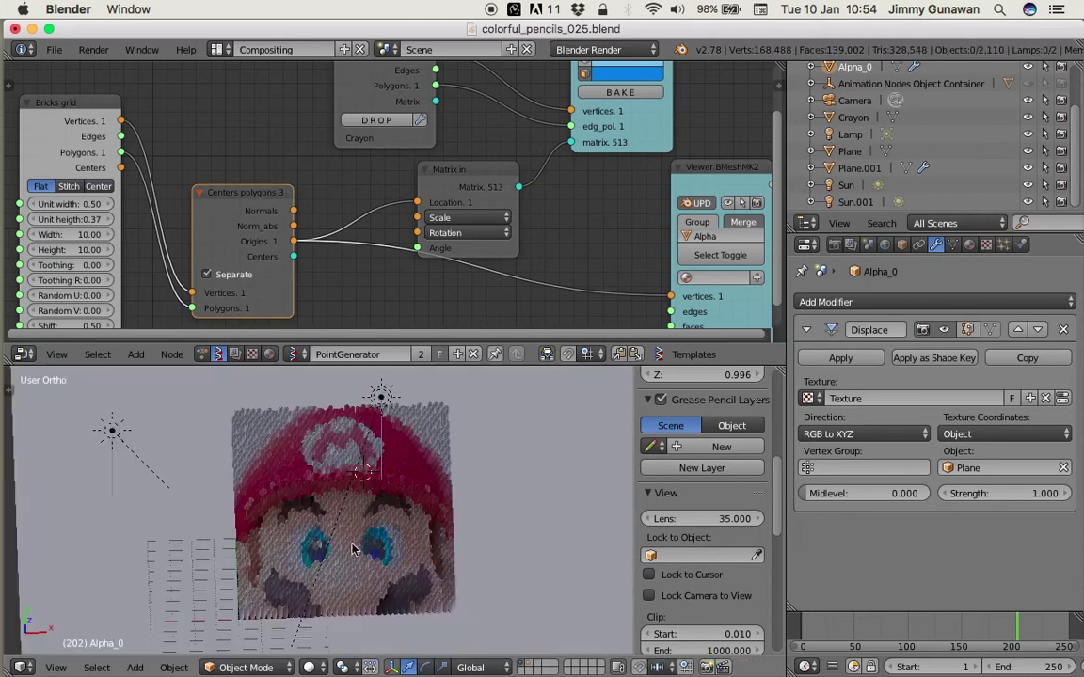
{"action": "left_click", "coordinate": [925, 632]}
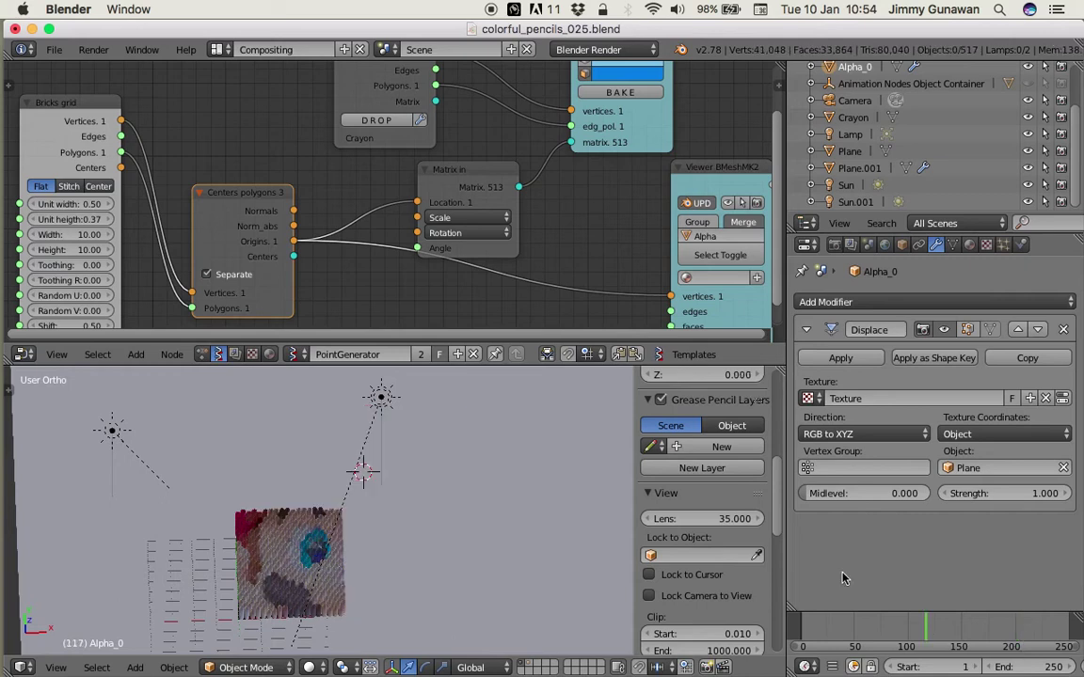
{"action": "middle_click_drag", "start_coordinate": [374, 507], "coordinate": [373, 515]}
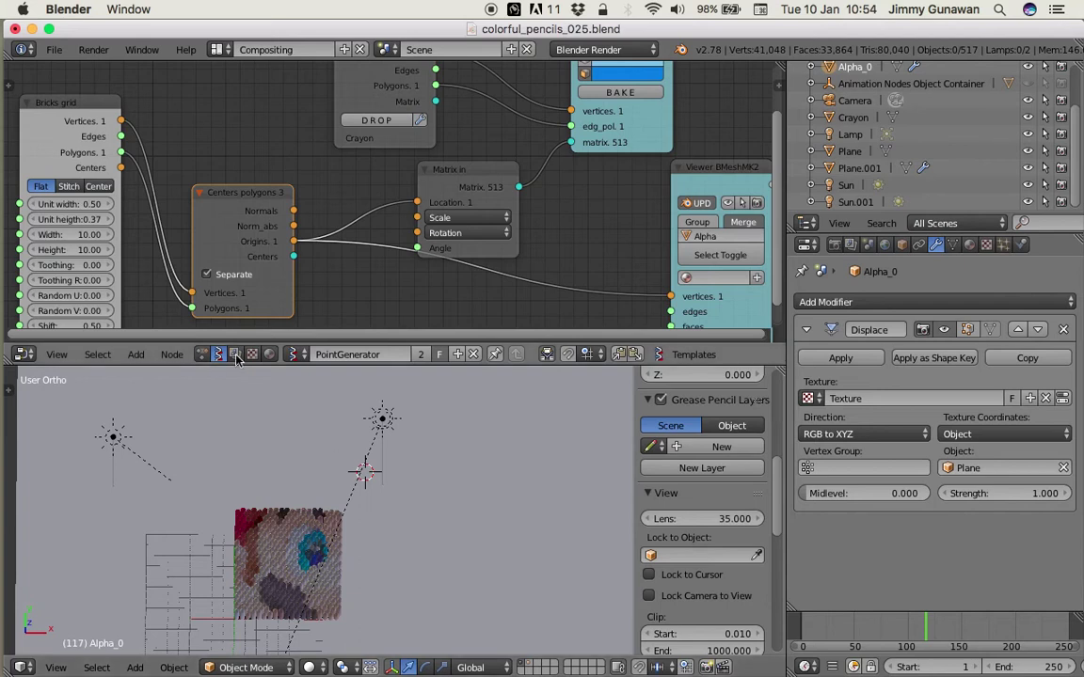
{"action": "left_click", "coordinate": [351, 474]}
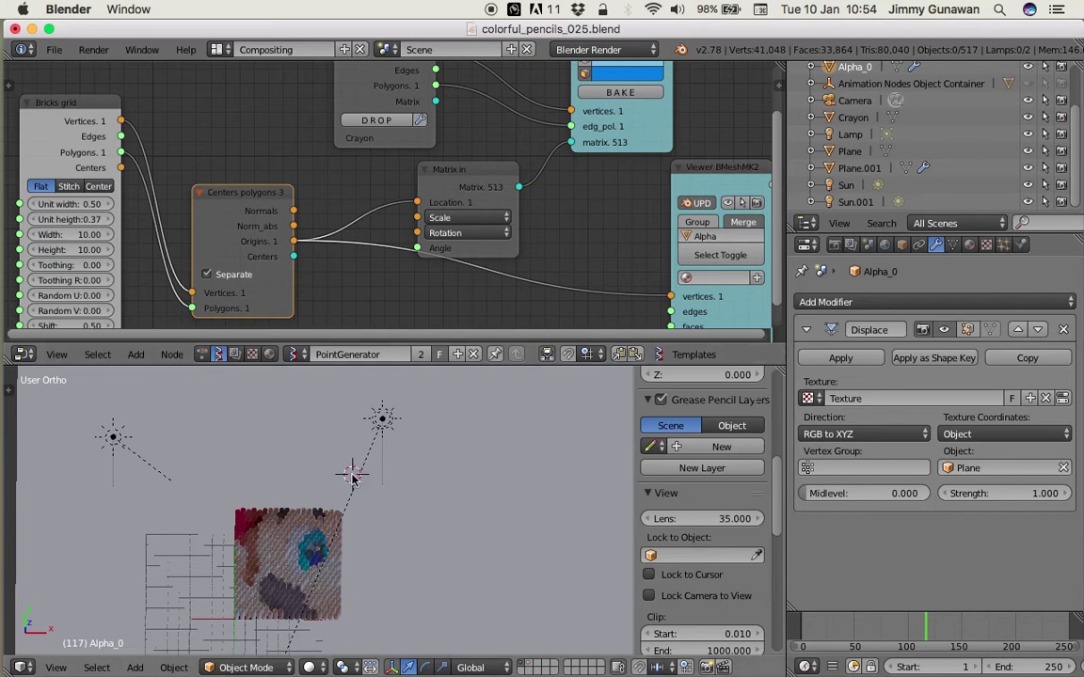
- In top view of the points layer, scale the image Plane down and move it about -3.96 in X and -3.22 in Y over the points
{"action": "key", "text": "1"}
{"action": "mouse_move", "coordinate": [350, 483]}
{"action": "middle_mouse_down"}
{"action": "mouse_move", "coordinate": [341, 505]}
{"action": "mouse_move", "coordinate": [357, 518]}
{"action": "middle_mouse_up"}
{"action": "right_click", "coordinate": [430, 414]}
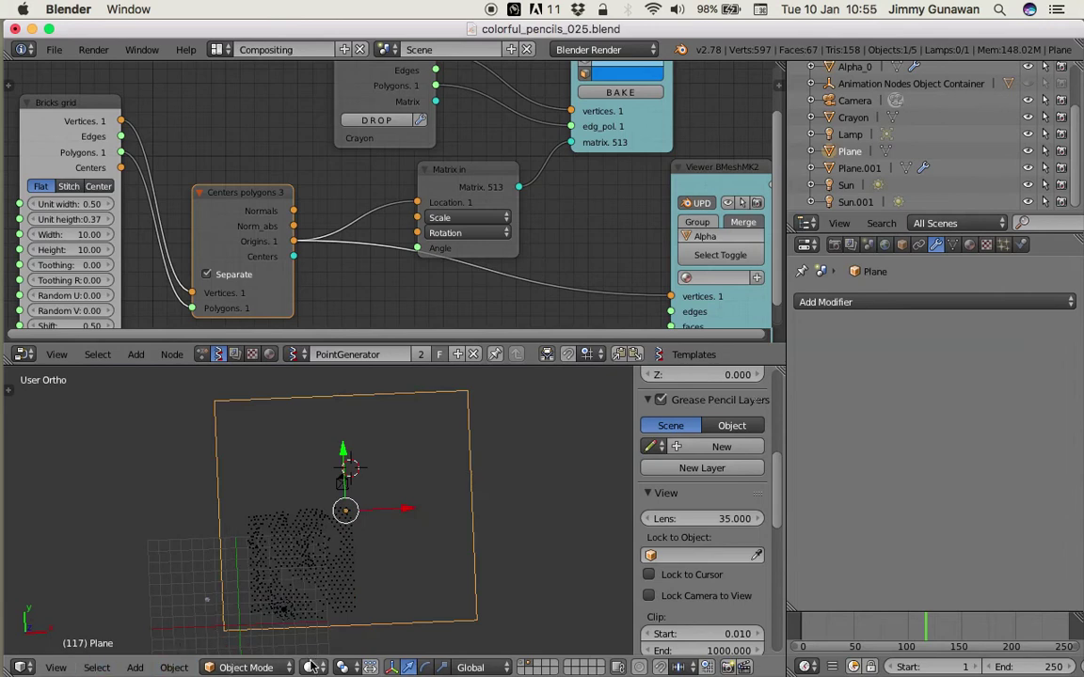
{"action": "scroll", "coordinate": [321, 591], "scroll_direction": "down", "scroll_amount": 1}
{"action": "middle_click_drag", "start_coordinate": [339, 484], "coordinate": [368, 515]}
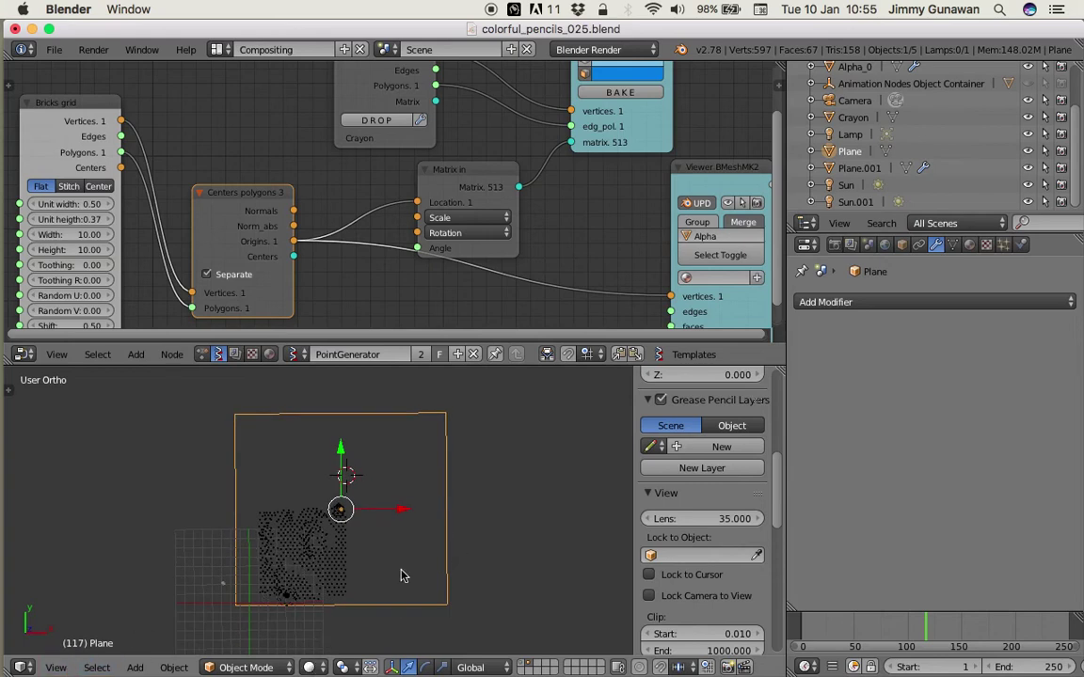
{"action": "left_click", "coordinate": [56, 668]}
{"action": "left_click", "coordinate": [104, 589]}
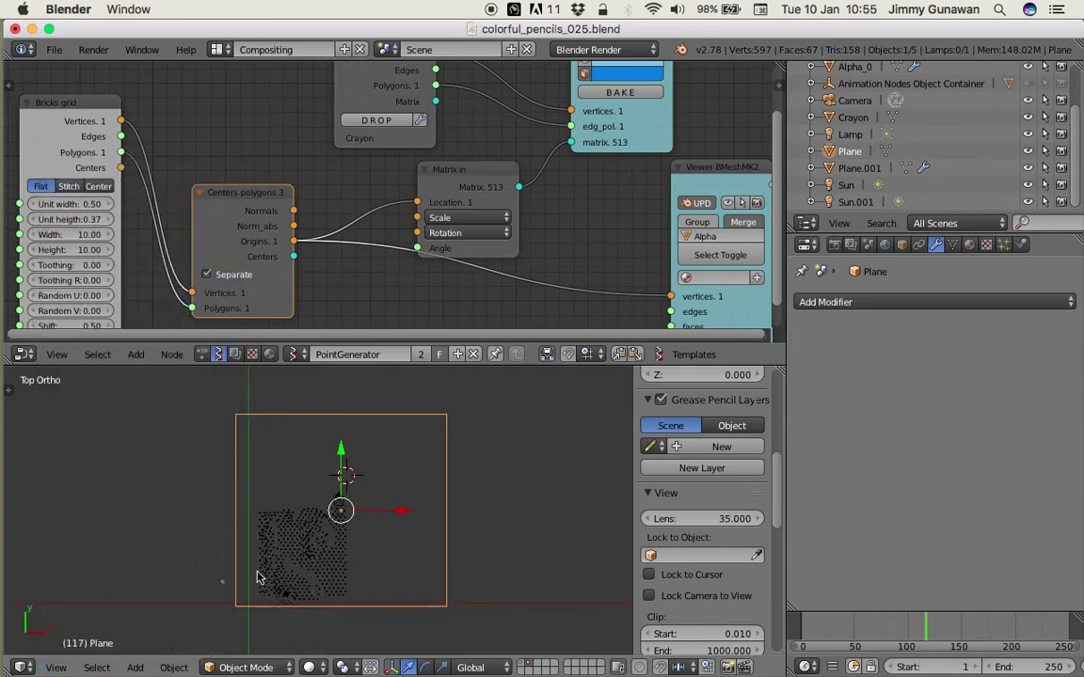
{"action": "key", "text": "s"}
{"action": "left_click", "coordinate": [382, 555]}
{"action": "key", "text": "g"}
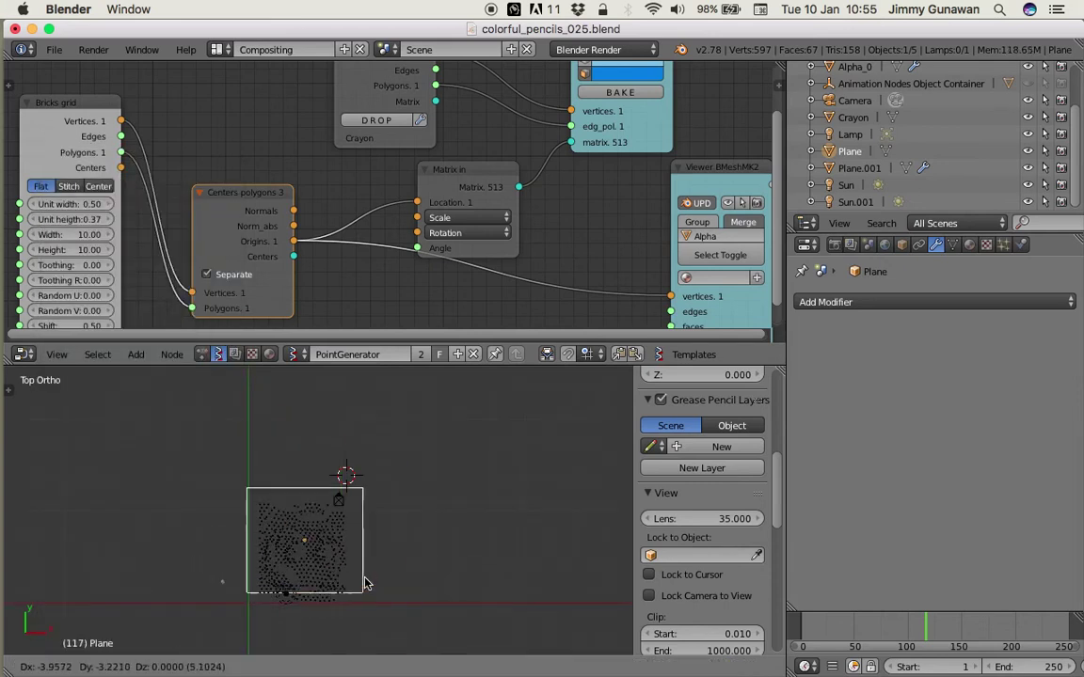
{"action": "left_click", "coordinate": [364, 584]}
- Fine-tune the Plane's size and position so it closely frames the whole point grid
{"action": "scroll", "coordinate": [365, 584], "scroll_direction": "up", "scroll_amount": 3}
{"action": "scroll", "coordinate": [411, 590], "scroll_direction": "down", "scroll_amount": 3}
{"action": "key", "text": "s"}
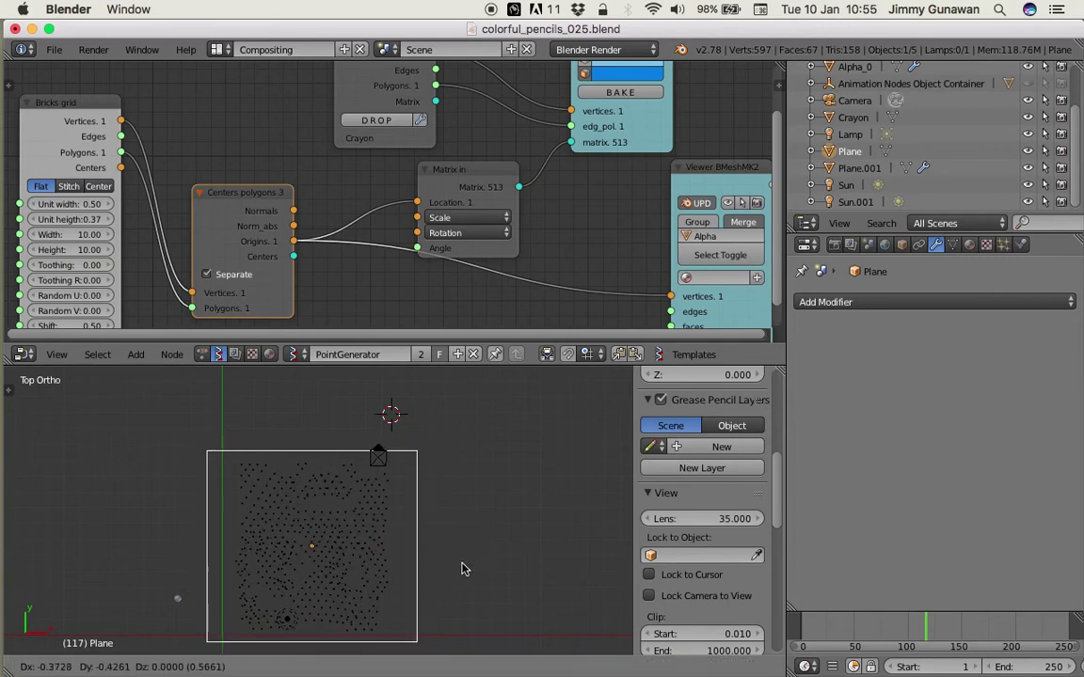
{"action": "left_click", "coordinate": [454, 565]}
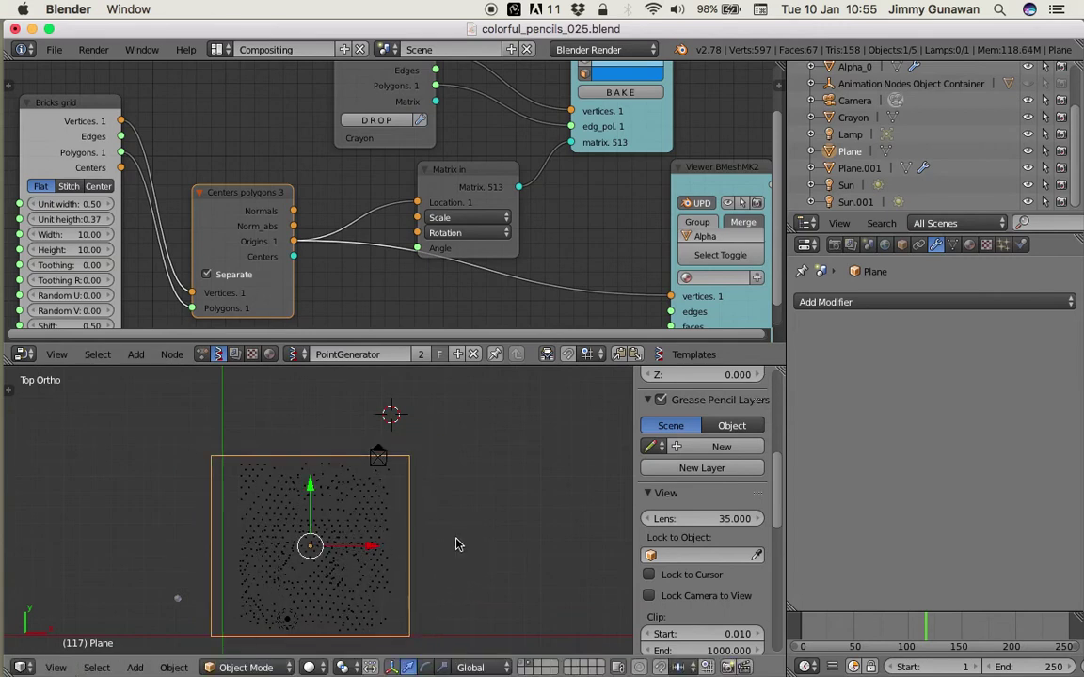
- Return to the pencil layer and move to frame 193 to refresh the mosaic with the resized Plane
{"action": "mouse_move", "coordinate": [457, 540]}
{"action": "middle_mouse_down"}
{"action": "mouse_move", "coordinate": [462, 509]}
{"action": "mouse_move", "coordinate": [450, 509]}
{"action": "middle_mouse_up"}
{"action": "key", "text": "1"}
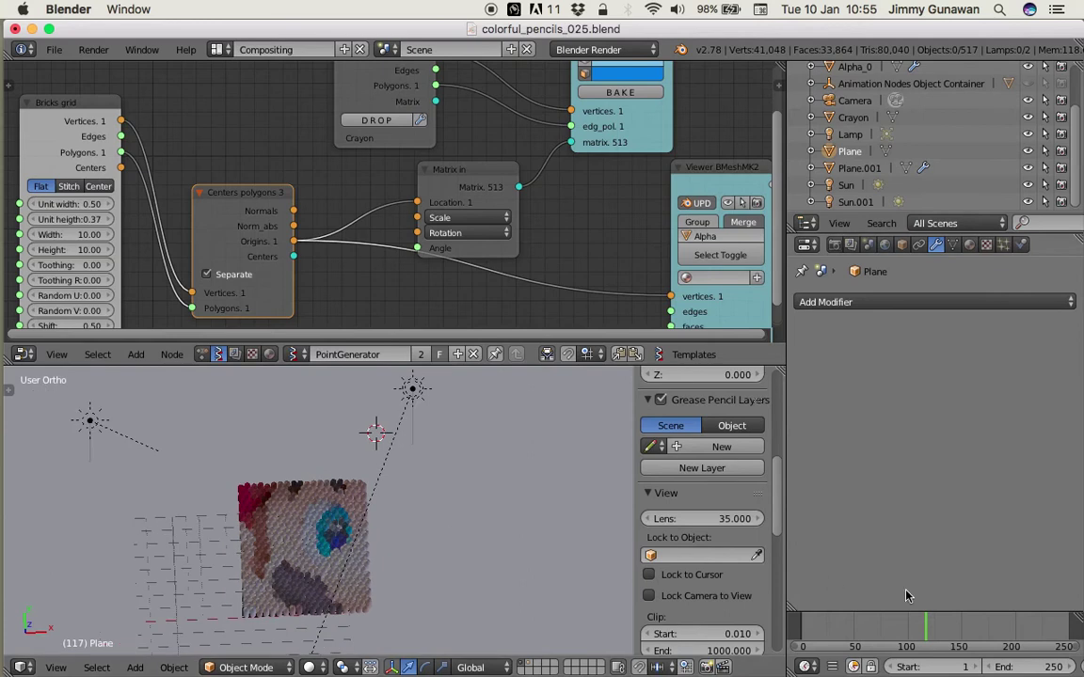
{"action": "left_click", "coordinate": [1008, 631]}
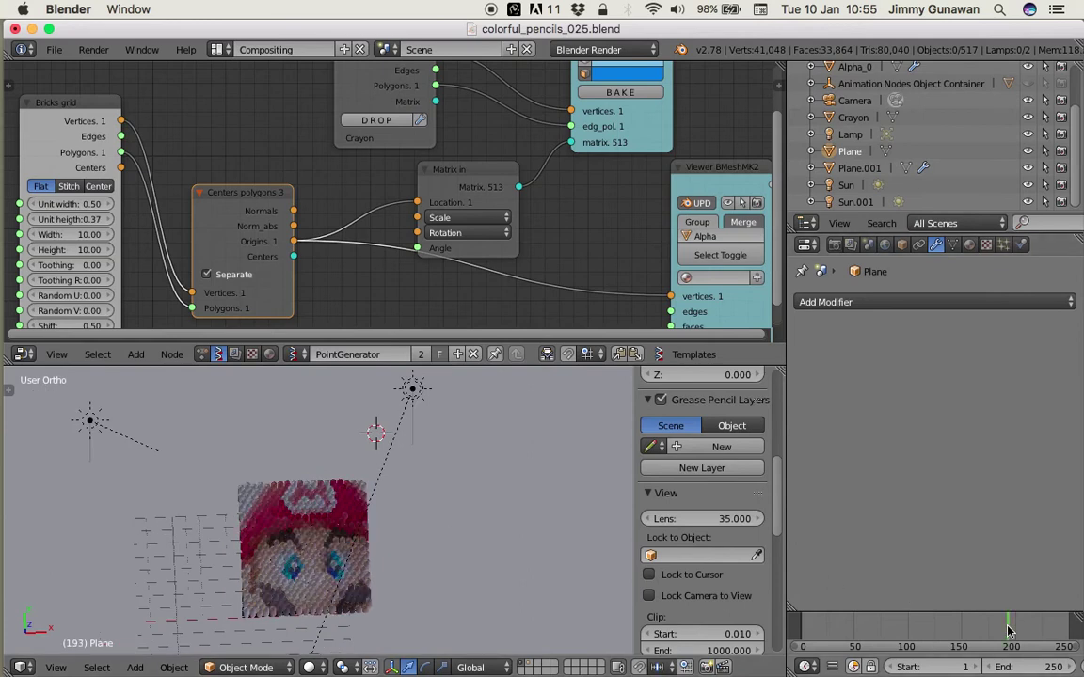
{"action": "scroll", "coordinate": [315, 527], "scroll_direction": "up", "scroll_amount": 5}
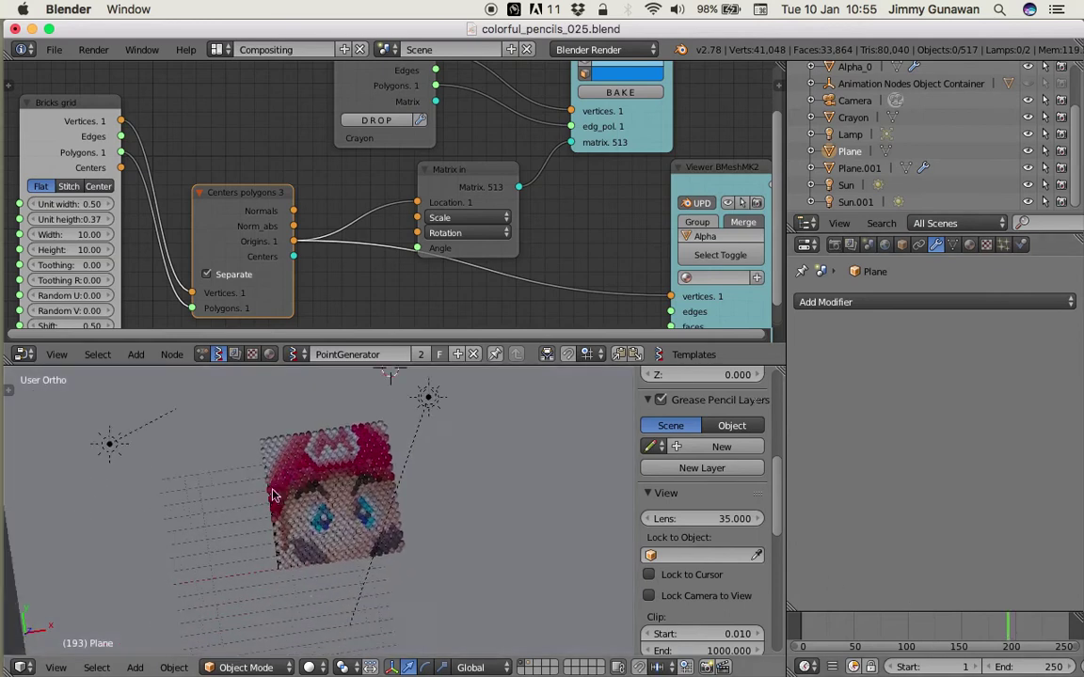
- Examine the refreshed Mario pencil mosaic from tilted, close-up and nearly top-down angles
{"action": "scroll", "coordinate": [314, 526], "scroll_direction": "up", "scroll_amount": 5}
{"action": "mouse_move", "coordinate": [326, 566]}
{"action": "middle_mouse_down"}
{"action": "mouse_move", "coordinate": [331, 508]}
{"action": "mouse_move", "coordinate": [351, 539]}
{"action": "mouse_move", "coordinate": [484, 392]}
{"action": "mouse_move", "coordinate": [314, 471]}
{"action": "mouse_move", "coordinate": [358, 534]}
{"action": "middle_mouse_up"}
{"action": "scroll", "coordinate": [355, 510], "scroll_direction": "down", "scroll_amount": 5}
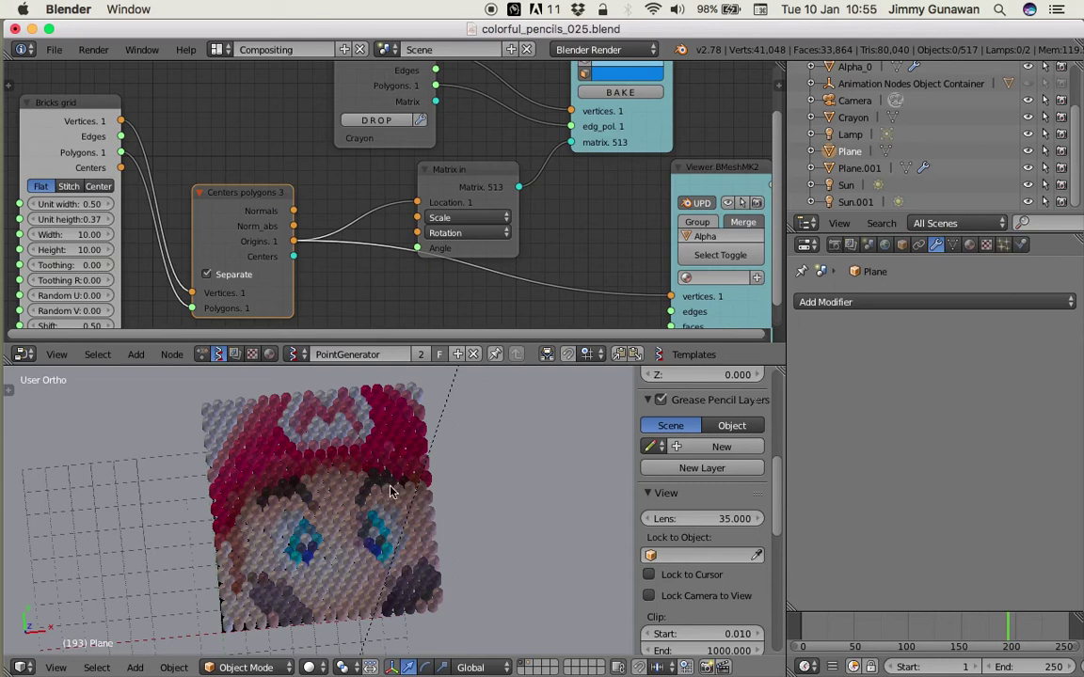
{"action": "middle_click_drag", "start_coordinate": [390, 486], "coordinate": [384, 465]}
{"action": "scroll", "coordinate": [368, 510], "scroll_direction": "up", "scroll_amount": 1}
{"action": "mouse_move", "coordinate": [368, 510]}
{"action": "middle_mouse_down"}
{"action": "mouse_move", "coordinate": [361, 523]}
{"action": "mouse_move", "coordinate": [240, 405]}
{"action": "mouse_move", "coordinate": [295, 460]}
{"action": "mouse_move", "coordinate": [369, 505]}
{"action": "mouse_move", "coordinate": [362, 485]}
{"action": "mouse_move", "coordinate": [339, 512]}
{"action": "mouse_move", "coordinate": [344, 444]}
{"action": "mouse_move", "coordinate": [366, 495]}
{"action": "mouse_move", "coordinate": [386, 474]}
{"action": "middle_mouse_up"}
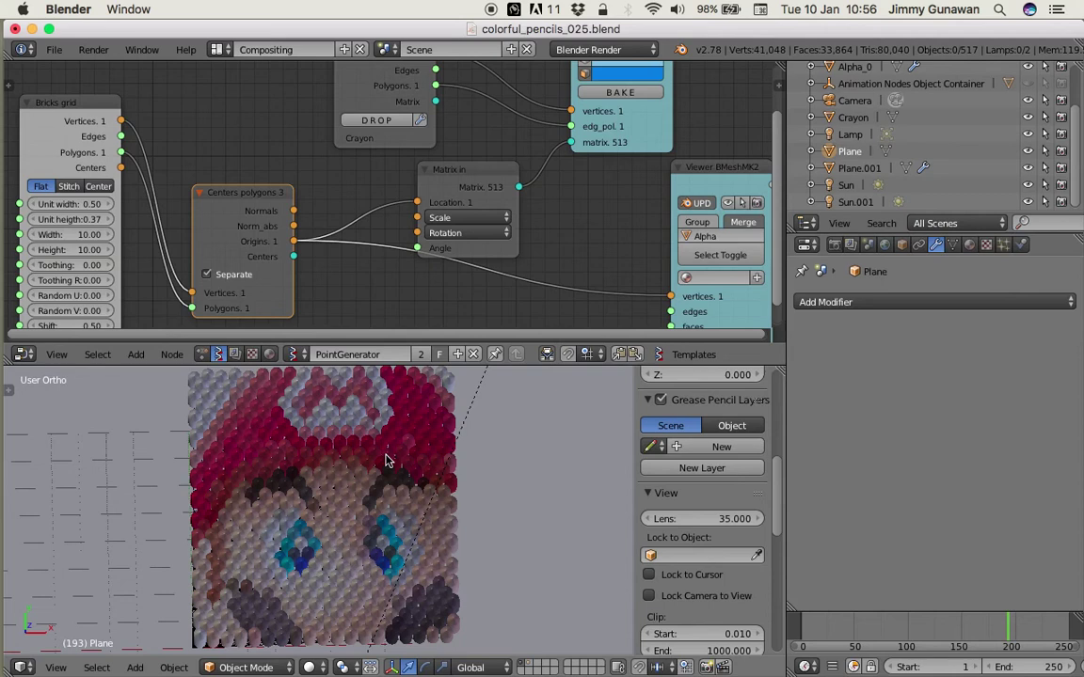
{"action": "scroll", "coordinate": [387, 464], "scroll_direction": "up", "scroll_amount": 2}
{"action": "mouse_move", "coordinate": [405, 581]}
{"action": "middle_mouse_down"}
{"action": "mouse_move", "coordinate": [380, 525]}
{"action": "mouse_move", "coordinate": [392, 453]}
{"action": "mouse_move", "coordinate": [331, 483]}
{"action": "mouse_move", "coordinate": [361, 499]}
{"action": "middle_mouse_up"}
{"action": "scroll", "coordinate": [398, 472], "scroll_direction": "up", "scroll_amount": 1}
{"action": "scroll", "coordinate": [398, 472], "scroll_direction": "down", "scroll_amount": 3}
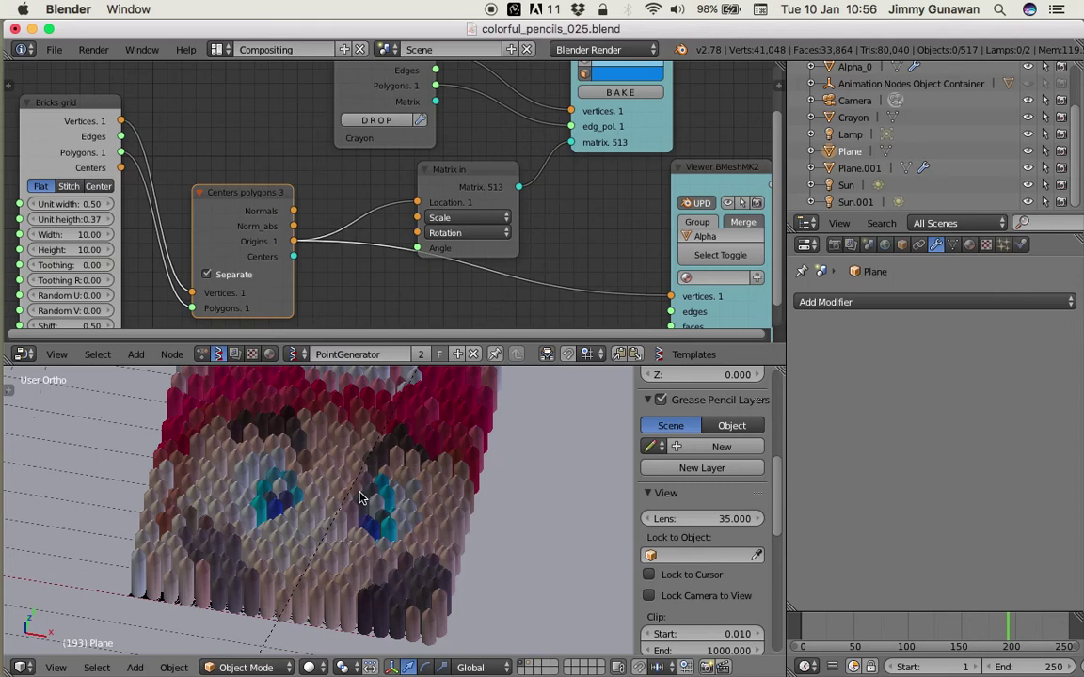
{"action": "middle_click_drag", "start_coordinate": [360, 499], "coordinate": [480, 547]}
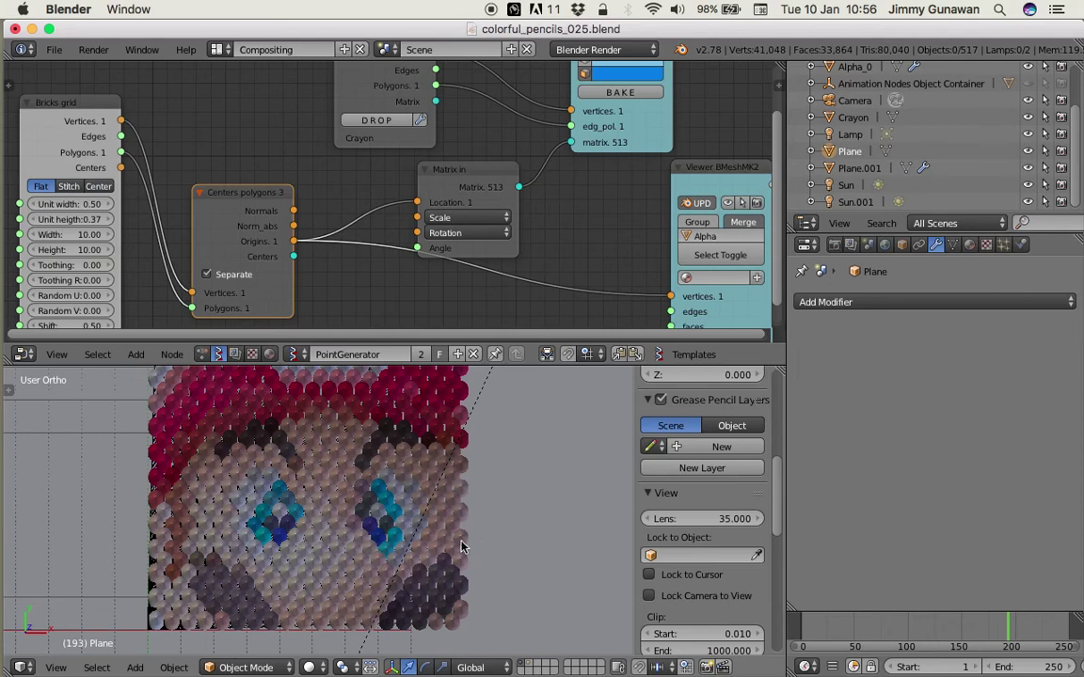
{"action": "middle_click_drag", "start_coordinate": [282, 499], "coordinate": [323, 512]}
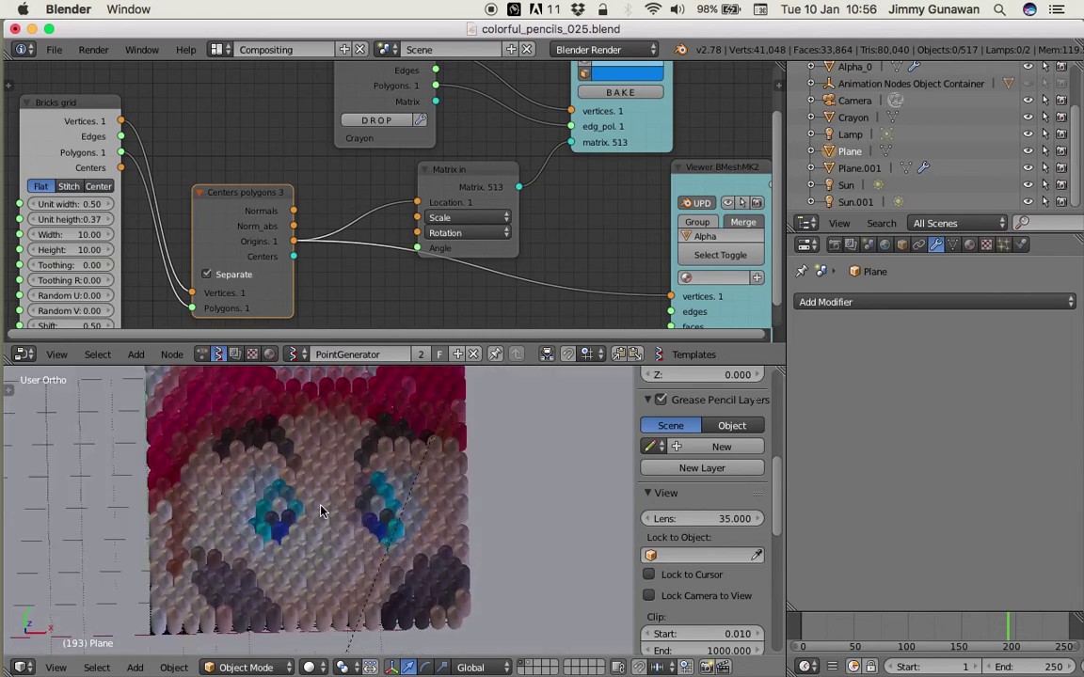
{"action": "mouse_move", "coordinate": [327, 515]}
{"action": "middle_mouse_down"}
{"action": "mouse_move", "coordinate": [305, 513]}
{"action": "mouse_move", "coordinate": [331, 513]}
{"action": "middle_mouse_up"}
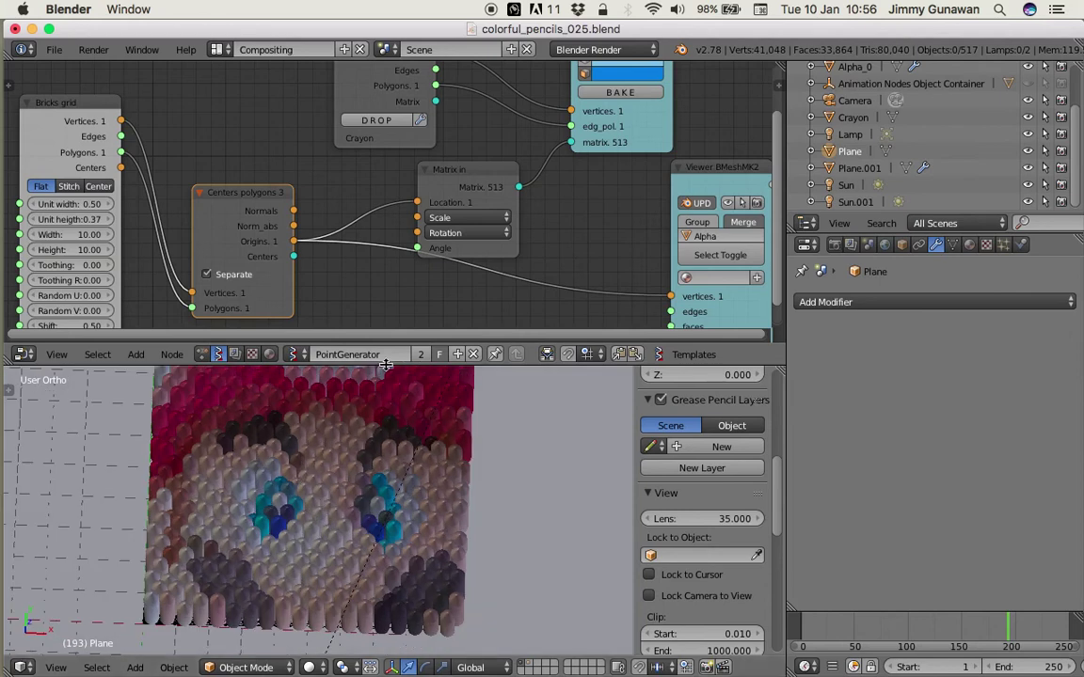
- Enlarge the 3D view and inspect the mosaic's pencils and facial details from oblique and overhead angles
{"action": "left_click_drag", "start_coordinate": [381, 365], "coordinate": [386, 243]}
{"action": "middle_click_drag", "start_coordinate": [381, 473], "coordinate": [405, 460]}
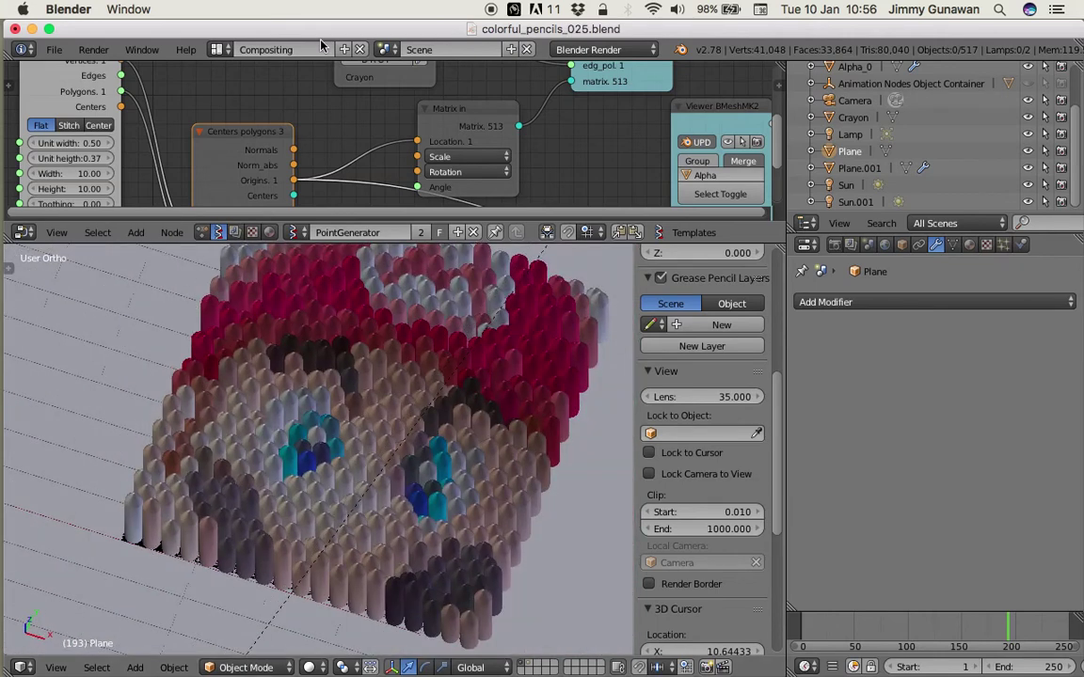
{"action": "scroll", "coordinate": [340, 152], "scroll_direction": "down", "scroll_amount": 1}
{"action": "scroll", "coordinate": [315, 155], "scroll_direction": "up", "scroll_amount": 1}
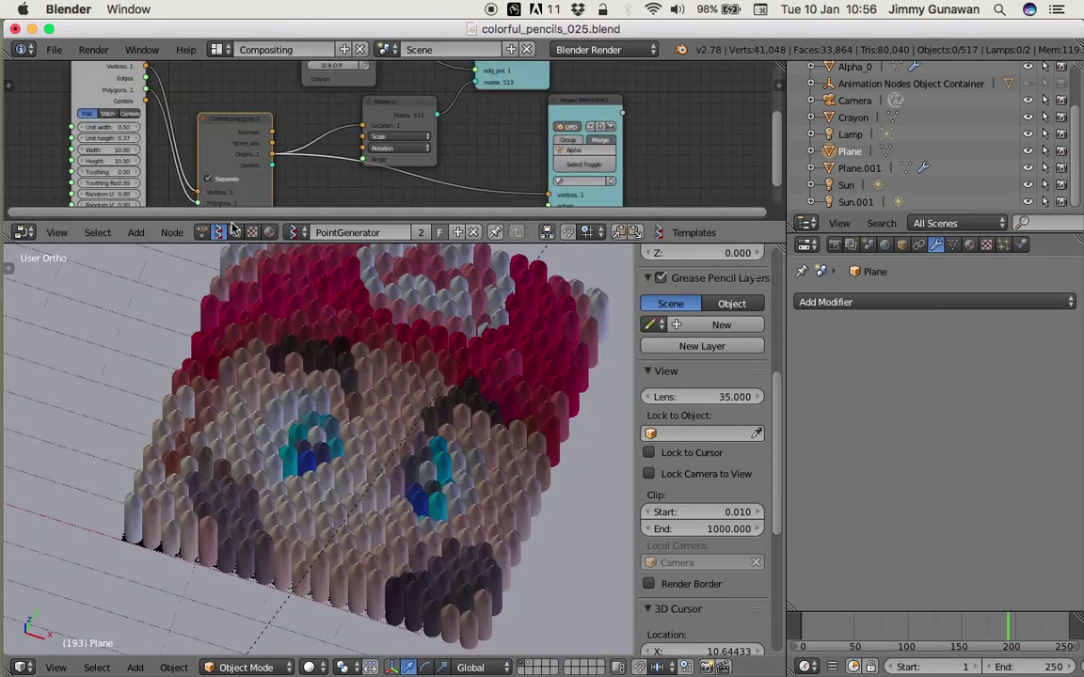
{"action": "middle_click_drag", "start_coordinate": [448, 452], "coordinate": [482, 467]}
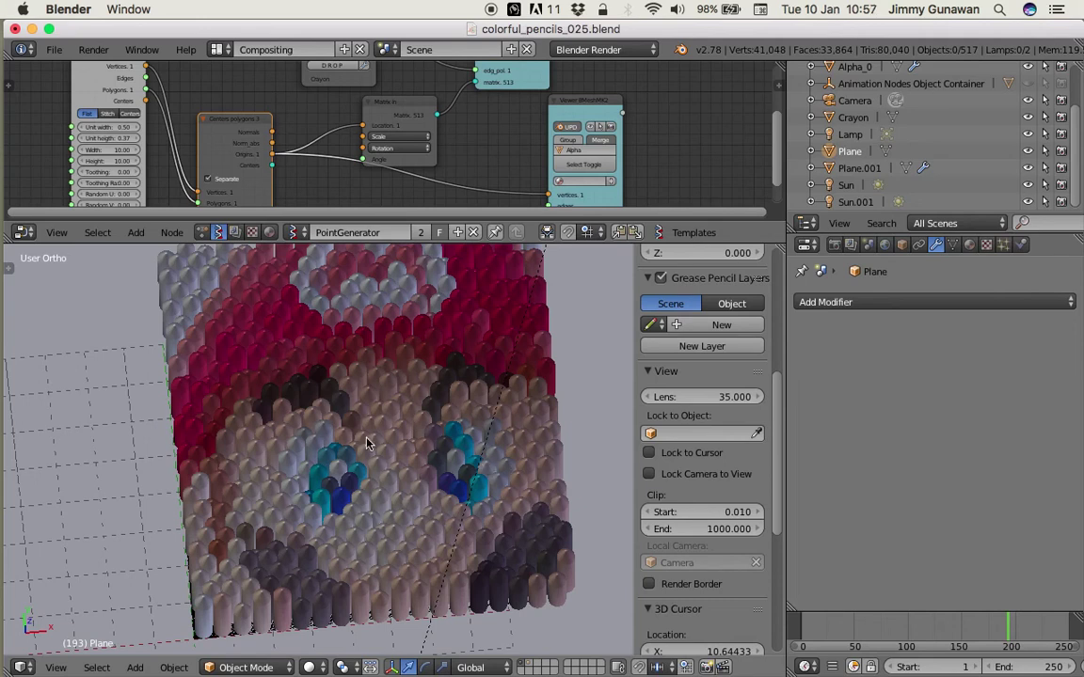
{"action": "middle_click_drag", "start_coordinate": [333, 400], "coordinate": [367, 445]}
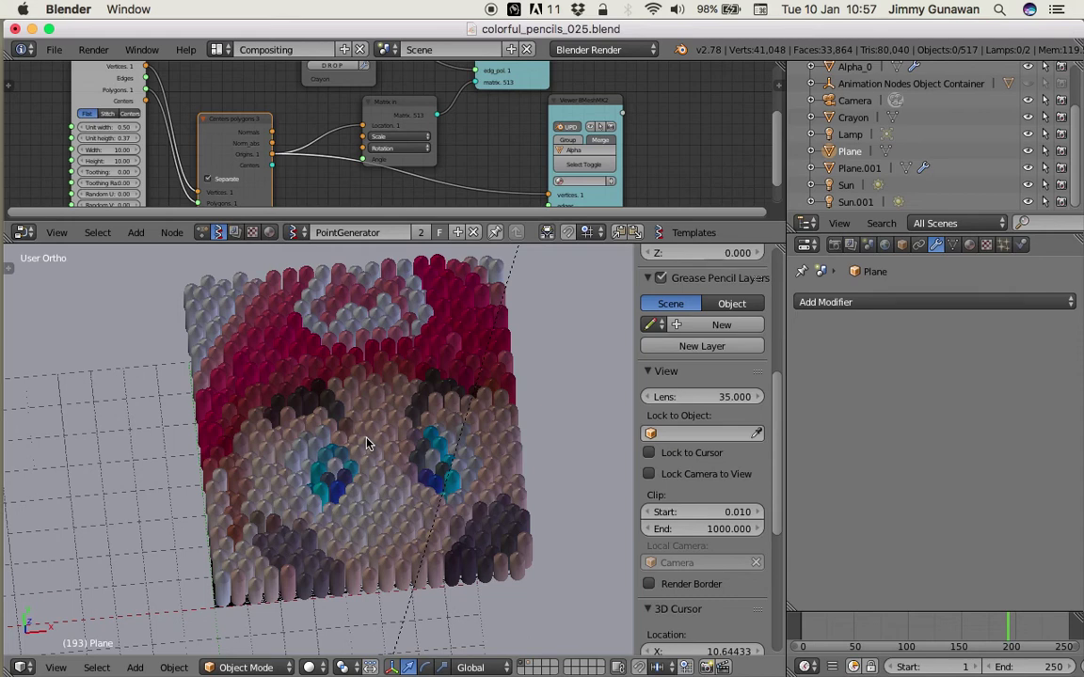
{"action": "scroll", "coordinate": [382, 431], "scroll_direction": "up", "scroll_amount": 3}
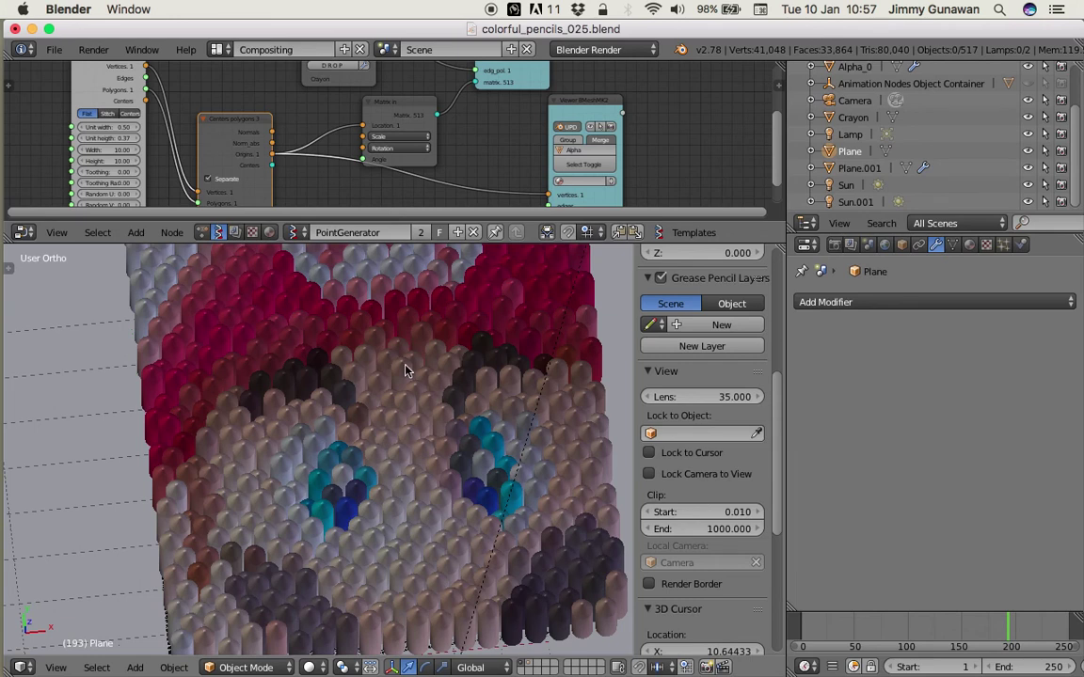
{"action": "scroll", "coordinate": [406, 370], "scroll_direction": "down", "scroll_amount": 1}
{"action": "mouse_move", "coordinate": [396, 380]}
{"action": "middle_mouse_down"}
{"action": "mouse_move", "coordinate": [404, 431]}
{"action": "mouse_move", "coordinate": [419, 425]}
{"action": "middle_mouse_up"}
- Enlarge the node editor and open the Colorize animation node tree around the Object Transforms Output node
{"action": "middle_click_drag", "start_coordinate": [546, 104], "coordinate": [484, 121]}
{"action": "scroll", "coordinate": [423, 201], "scroll_direction": "down", "scroll_amount": 1}
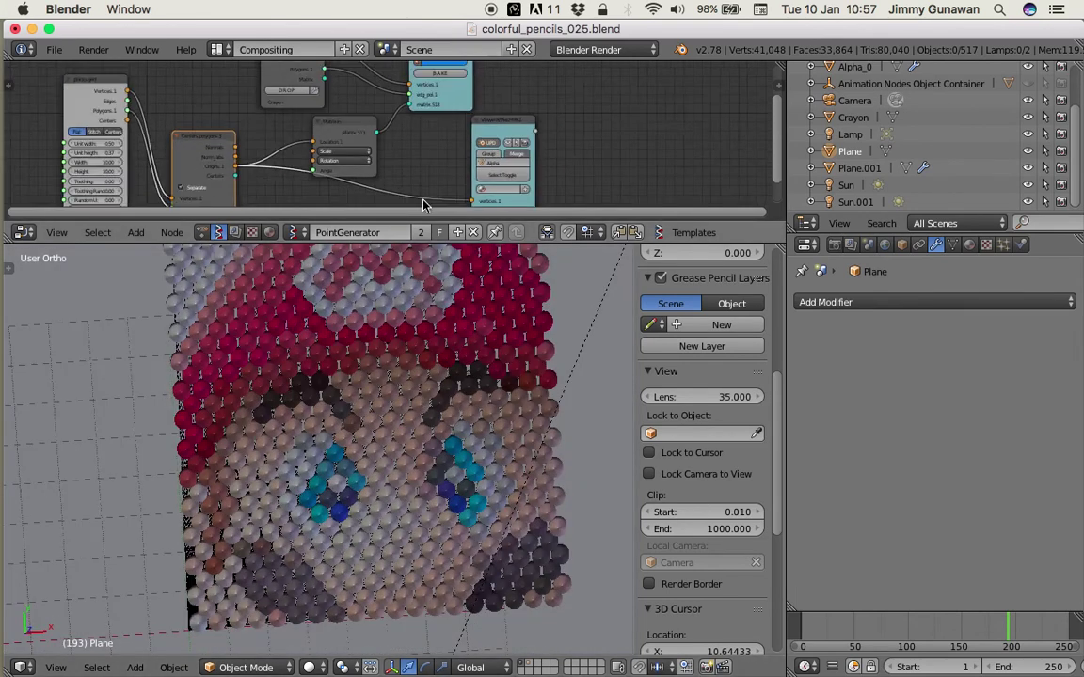
{"action": "scroll", "coordinate": [425, 200], "scroll_direction": "up", "scroll_amount": 1}
{"action": "left_click_drag", "start_coordinate": [472, 243], "coordinate": [477, 356]}
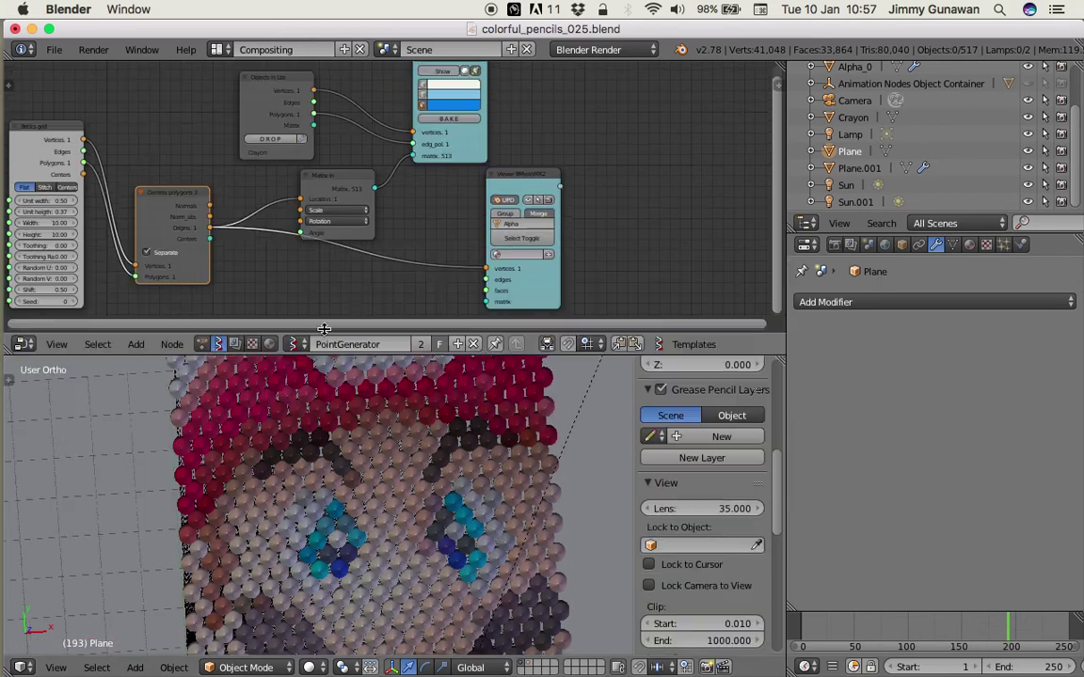
{"action": "left_click", "coordinate": [203, 348]}
{"action": "scroll", "coordinate": [382, 250], "scroll_direction": "down", "scroll_amount": 3}
{"action": "middle_click_drag", "start_coordinate": [382, 251], "coordinate": [207, 302]}
{"action": "scroll", "coordinate": [521, 186], "scroll_direction": "up", "scroll_amount": 3}
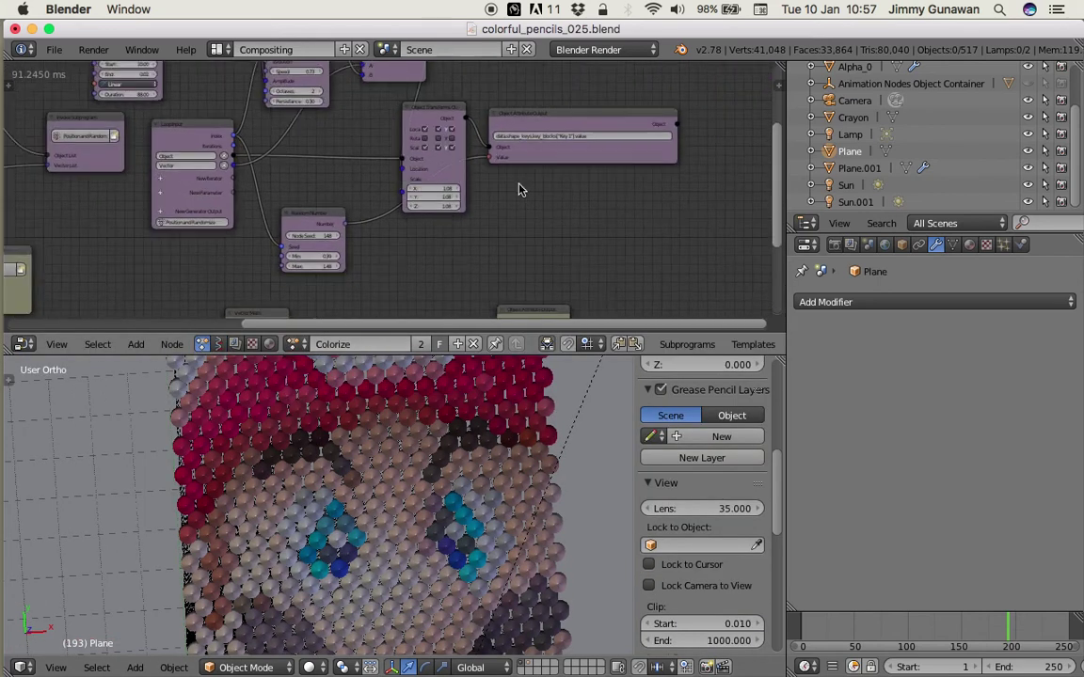
- Enable rotation on the X, Y and Z axes in the Object Transforms Output node
{"action": "scroll", "coordinate": [472, 201], "scroll_direction": "up", "scroll_amount": 3}
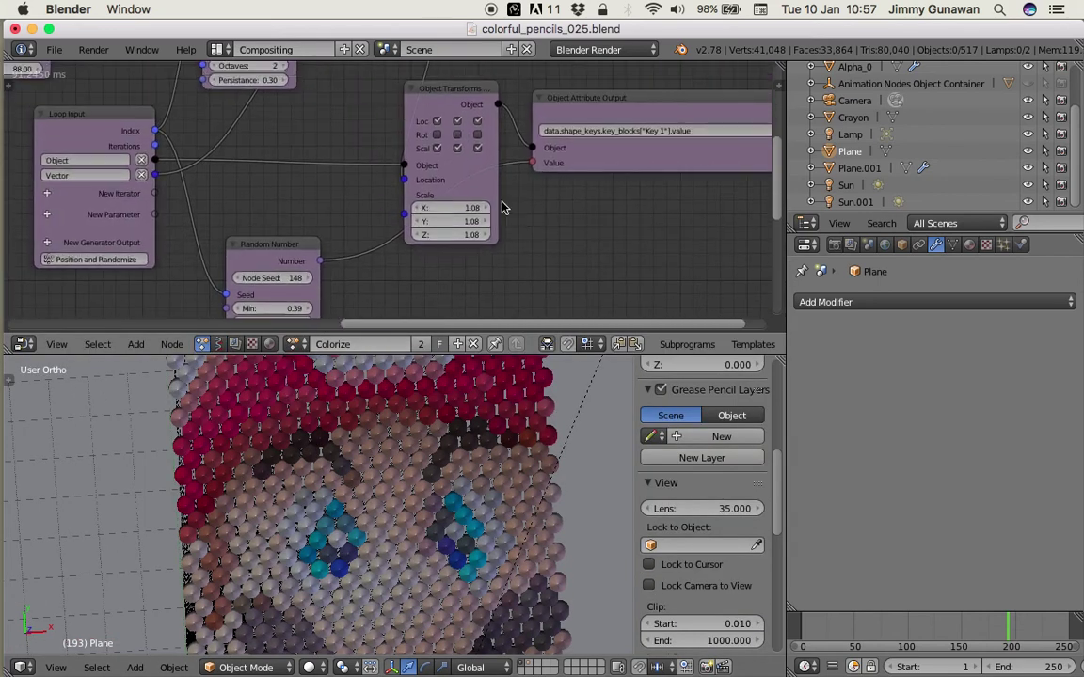
{"action": "left_click", "coordinate": [436, 135]}
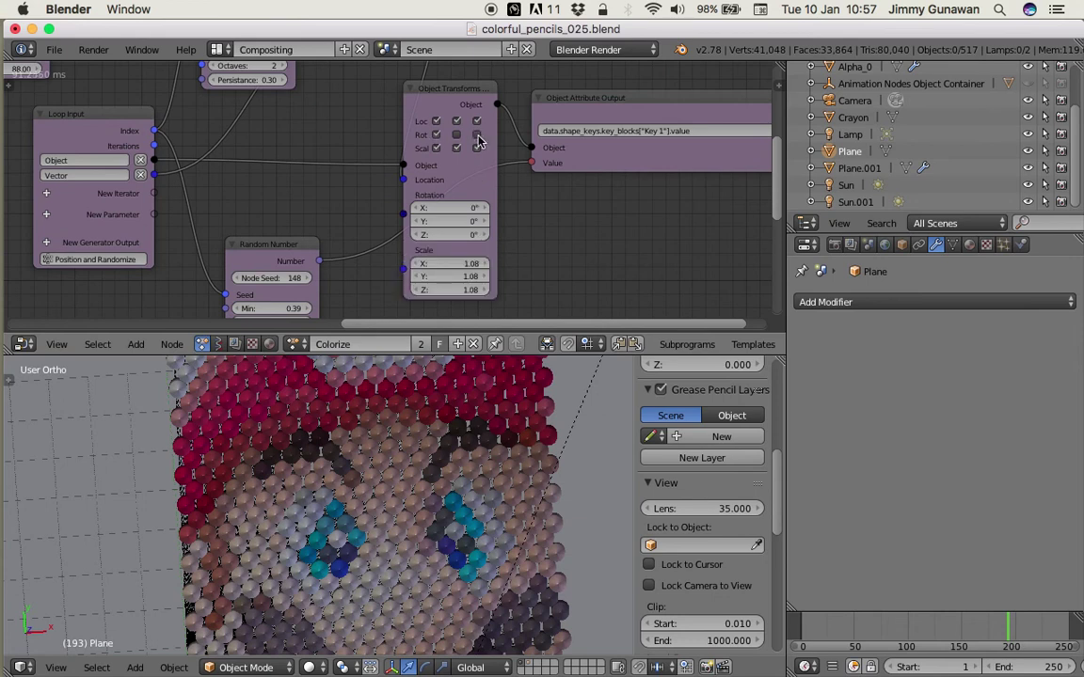
{"action": "left_click", "coordinate": [457, 134]}
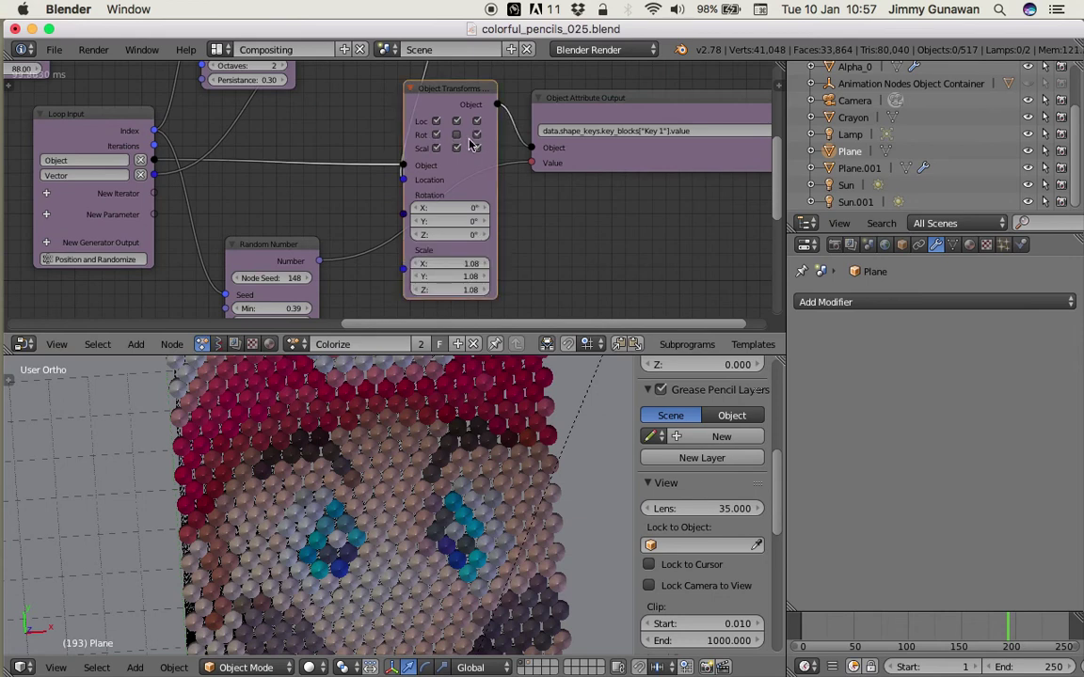
- Add an Euler Wiggle node, link the Loop Input's Index to its Seed and its Euler output to the Object Transforms Output's Rotation
{"action": "middle_click_drag", "start_coordinate": [549, 233], "coordinate": [546, 216]}
{"action": "key", "text": "shift+a"}
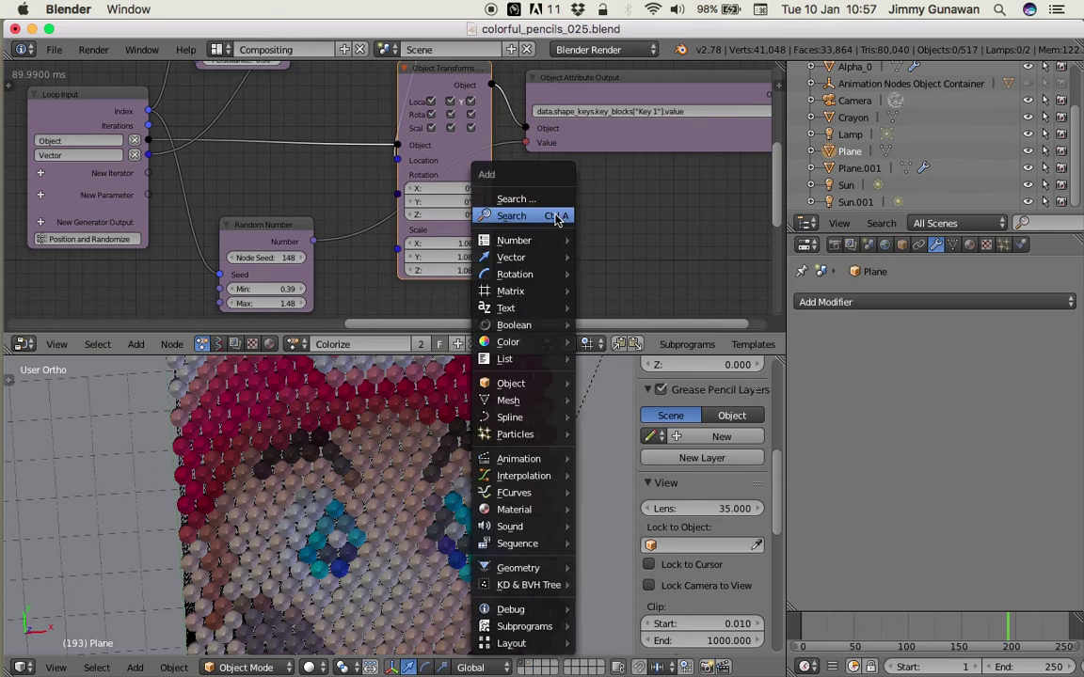
{"action": "left_click", "coordinate": [553, 214]}
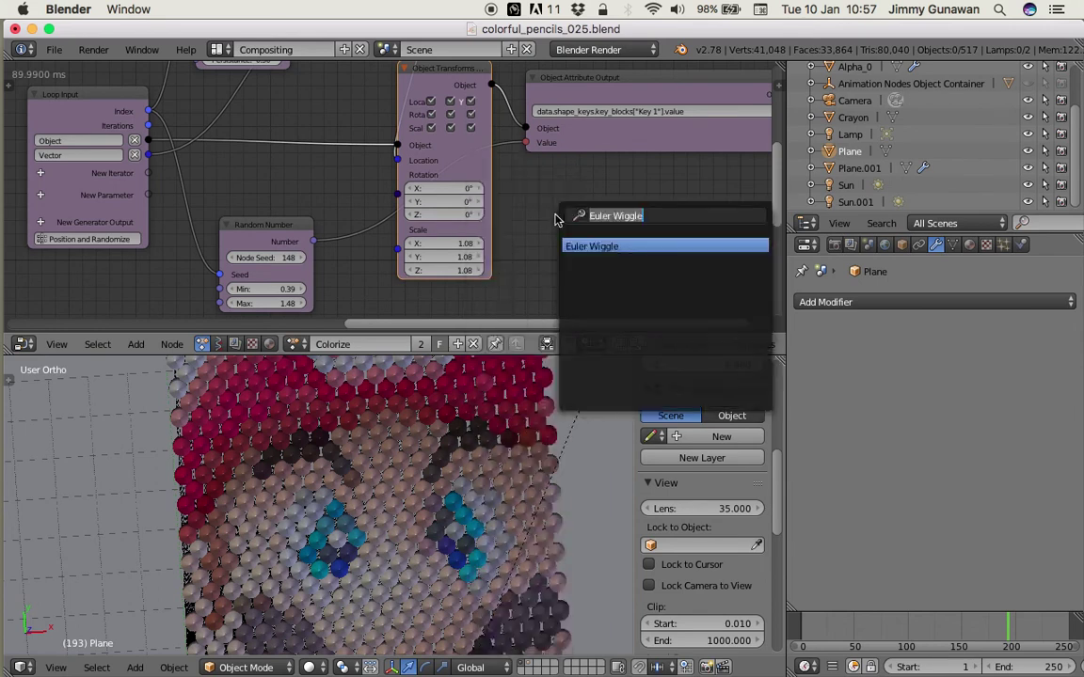
{"action": "key", "text": "Return"}
{"action": "left_click", "coordinate": [555, 199]}
{"action": "left_click_drag", "start_coordinate": [149, 111], "coordinate": [576, 199]}
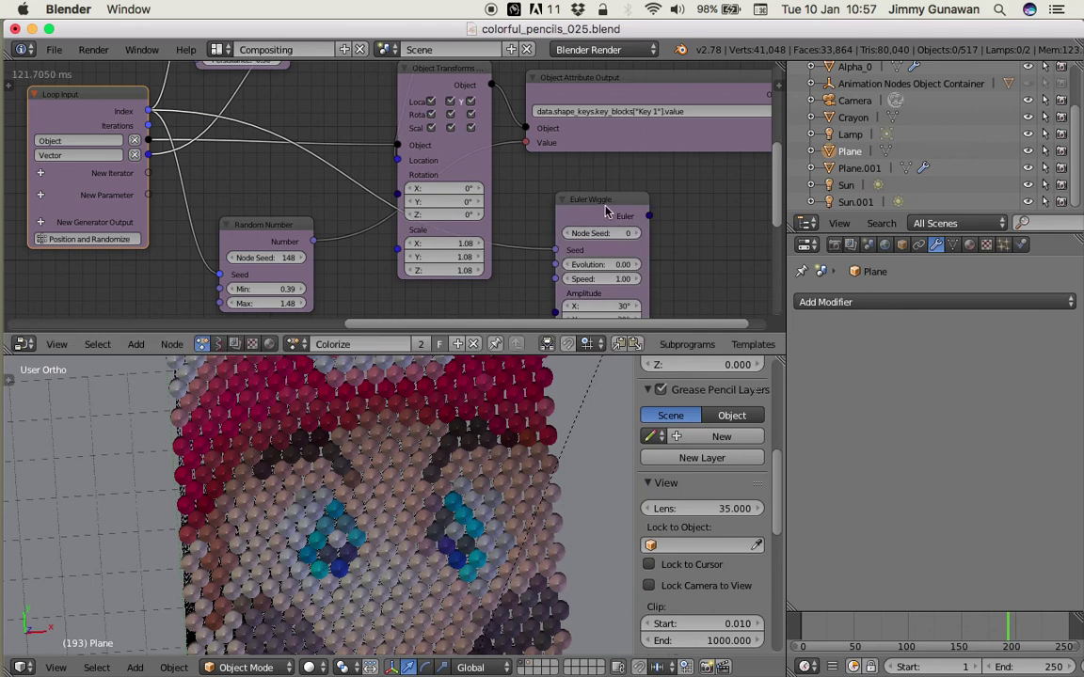
{"action": "left_click_drag", "start_coordinate": [650, 215], "coordinate": [397, 175]}
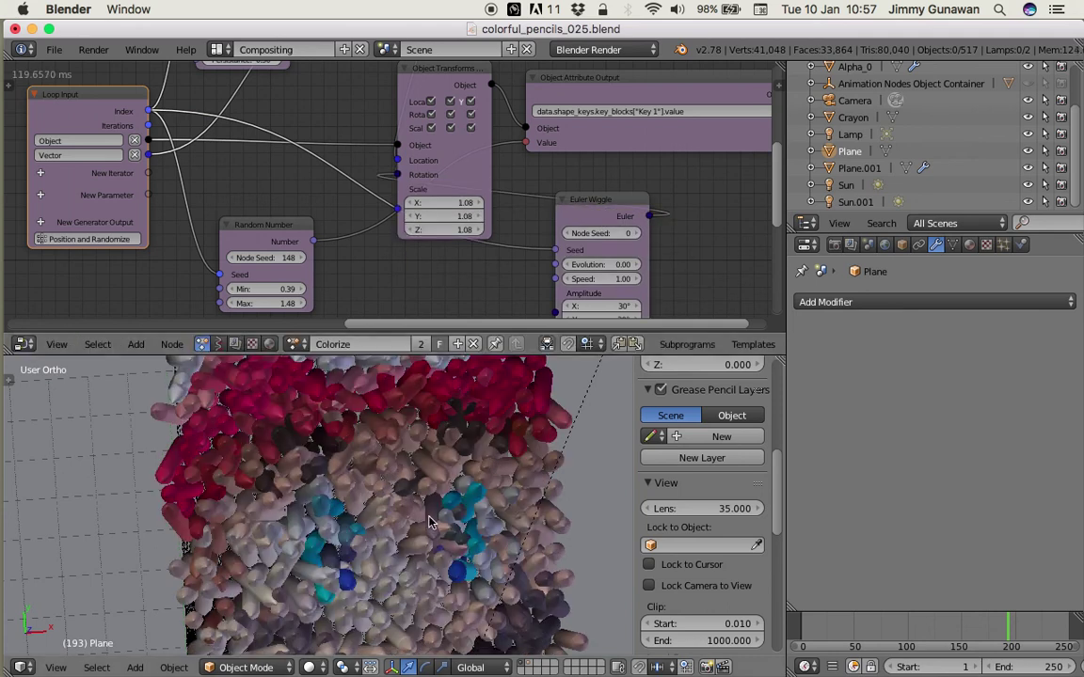
- Move to frame 162 and set the Euler Wiggle node's Evolution to 27.33
{"action": "left_click", "coordinate": [976, 632]}
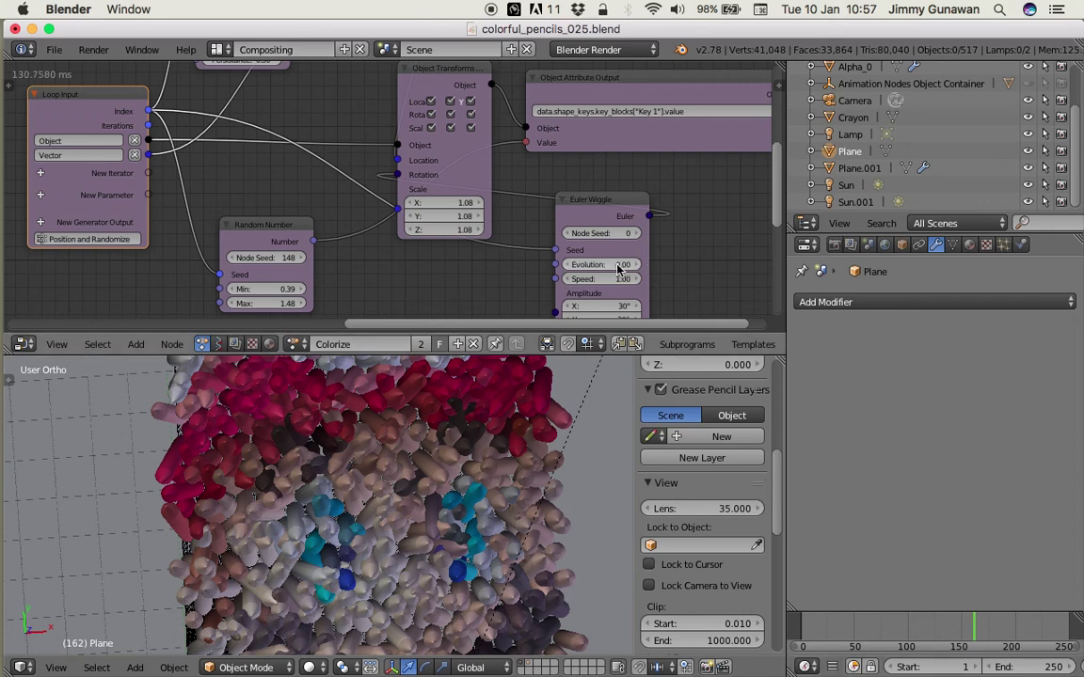
{"action": "middle_click_drag", "start_coordinate": [613, 284], "coordinate": [602, 236]}
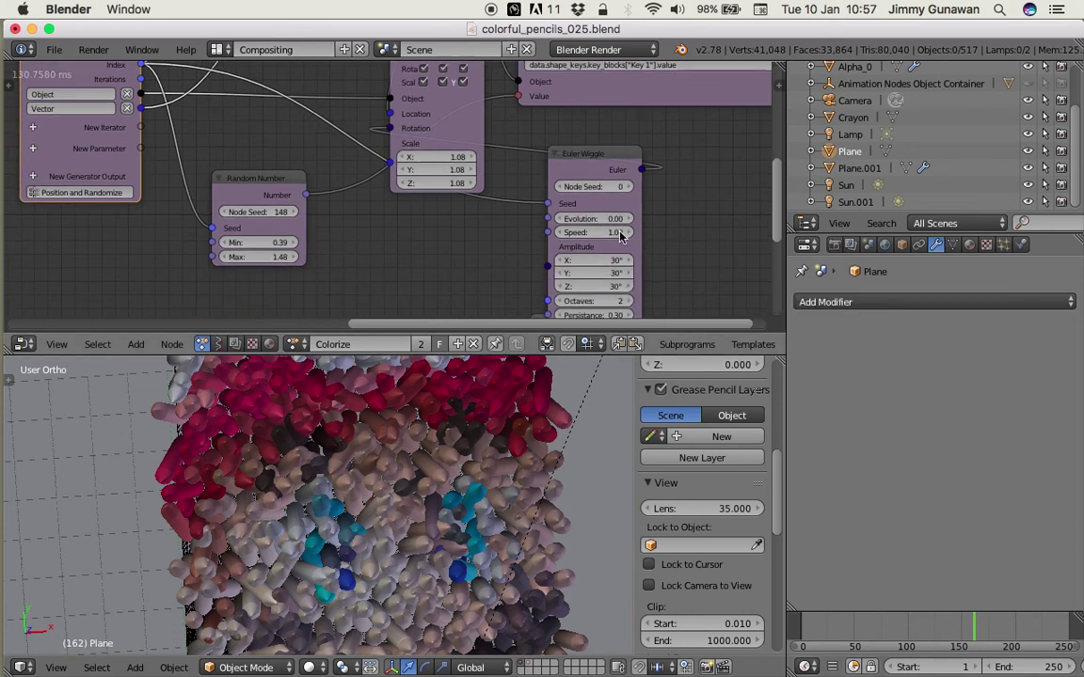
{"action": "left_click_drag", "start_coordinate": [602, 219], "coordinate": [791, 219]}
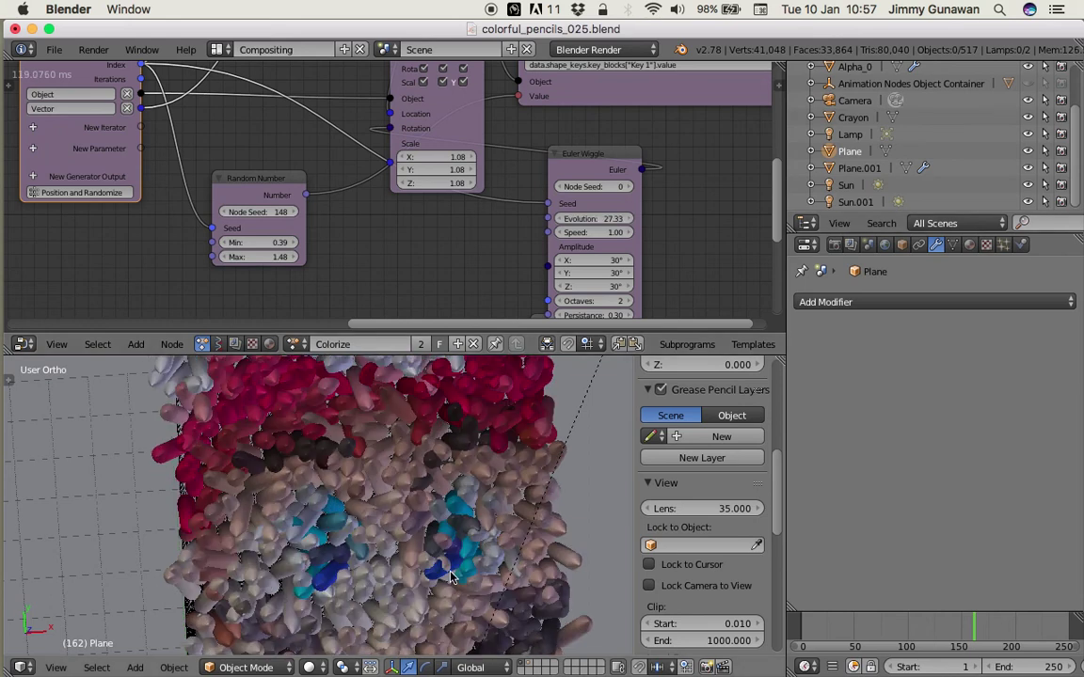
- Examine the mosaic's randomly tilted pencils from oblique angles, near and far
{"action": "mouse_move", "coordinate": [453, 573]}
{"action": "middle_mouse_down"}
{"action": "mouse_move", "coordinate": [436, 476]}
{"action": "mouse_move", "coordinate": [370, 411]}
{"action": "mouse_move", "coordinate": [337, 492]}
{"action": "mouse_move", "coordinate": [440, 448]}
{"action": "mouse_move", "coordinate": [496, 496]}
{"action": "mouse_move", "coordinate": [341, 461]}
{"action": "mouse_move", "coordinate": [346, 495]}
{"action": "middle_mouse_up"}
{"action": "scroll", "coordinate": [443, 476], "scroll_direction": "up", "scroll_amount": 3}
{"action": "scroll", "coordinate": [442, 477], "scroll_direction": "down", "scroll_amount": 5}
{"action": "scroll", "coordinate": [356, 508], "scroll_direction": "up", "scroll_amount": 2}
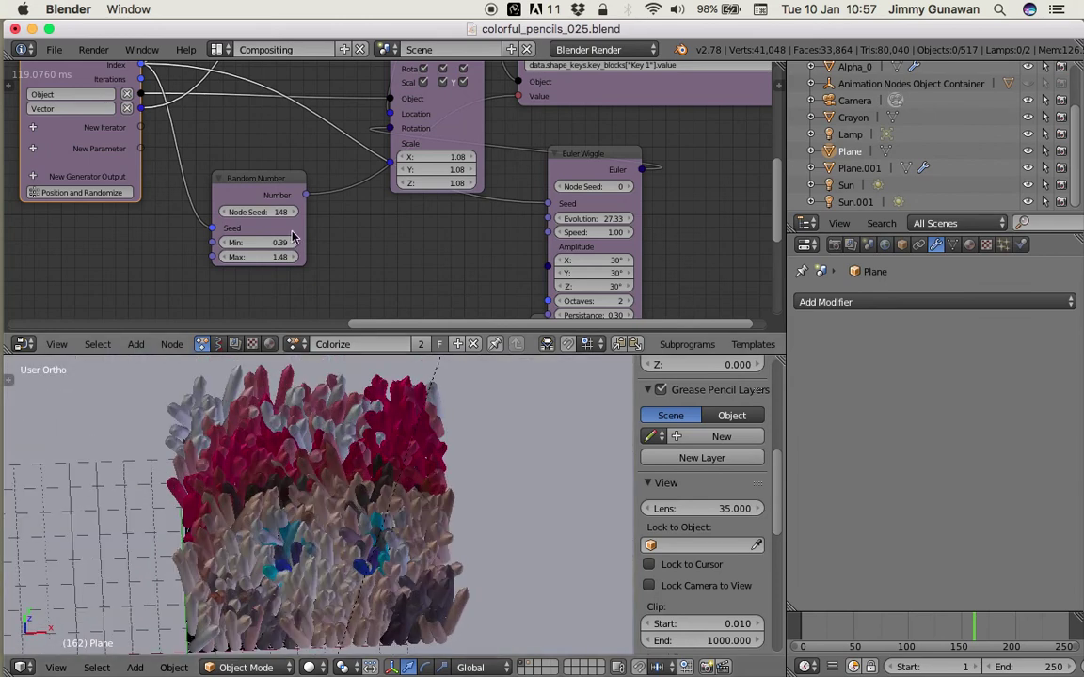
{"action": "mouse_move", "coordinate": [9, 399]}
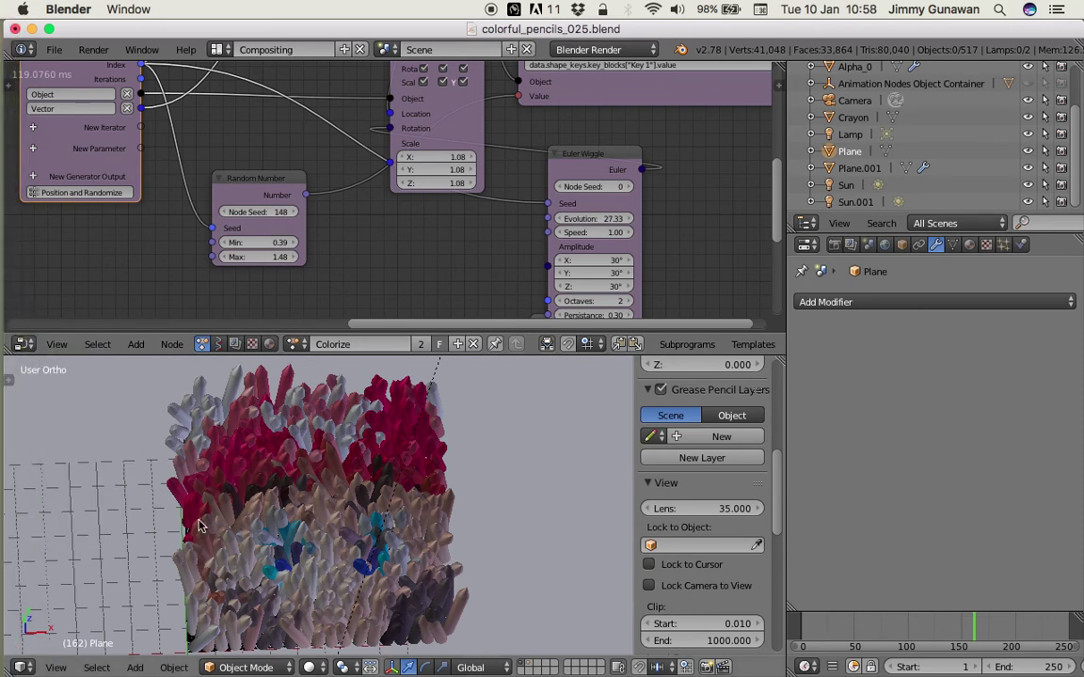
{"action": "middle_click_drag", "start_coordinate": [403, 472], "coordinate": [402, 491]}
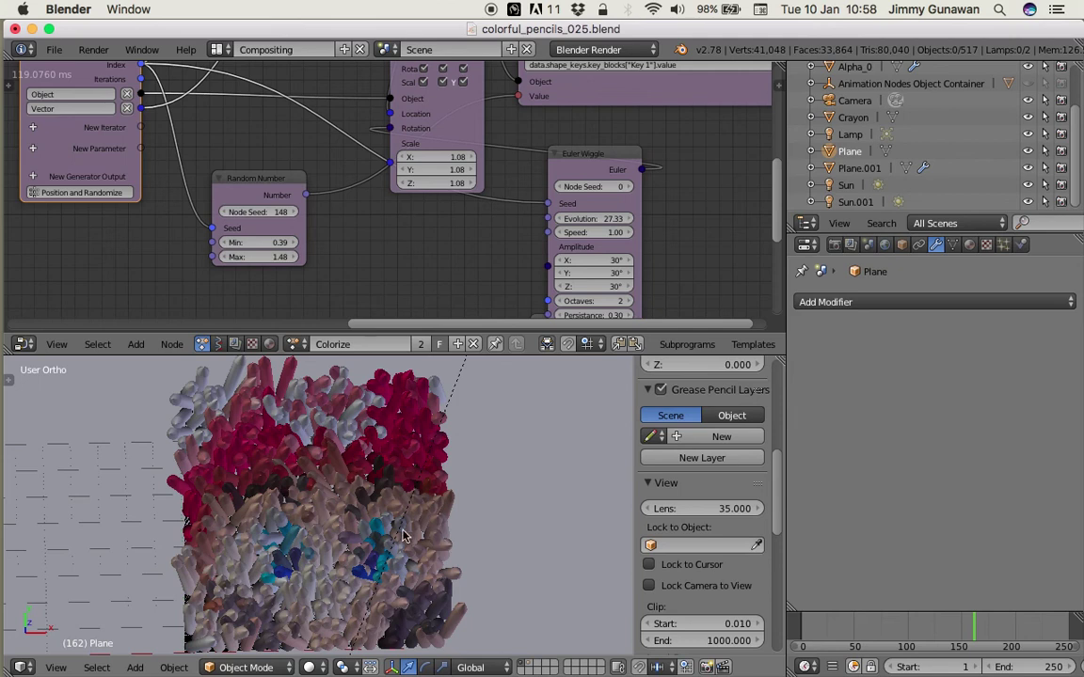
- Select individual pencils among the tilted crayons from a low side view, finishing with Crayon.205 in Mario's eye
{"action": "mouse_move", "coordinate": [365, 482]}
{"action": "middle_mouse_down"}
{"action": "mouse_move", "coordinate": [353, 536]}
{"action": "mouse_move", "coordinate": [294, 451]}
{"action": "mouse_move", "coordinate": [341, 453]}
{"action": "mouse_move", "coordinate": [433, 539]}
{"action": "middle_mouse_up"}
{"action": "right_click", "coordinate": [411, 540]}
{"action": "right_click", "coordinate": [340, 531]}
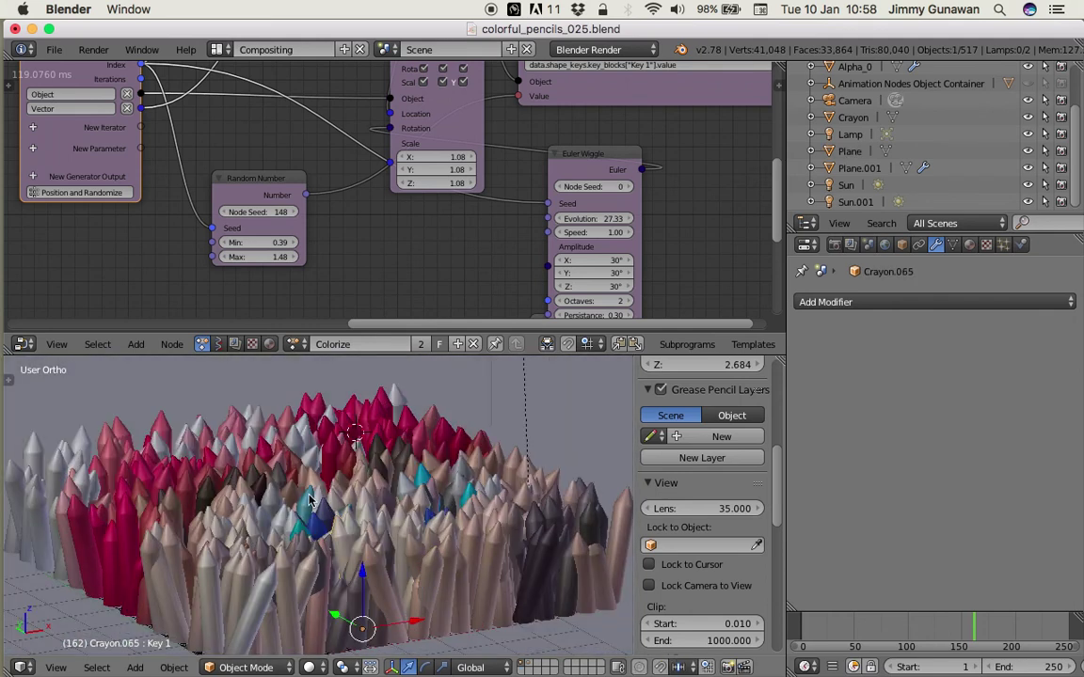
{"action": "right_click", "coordinate": [303, 523]}
{"action": "middle_click_drag", "start_coordinate": [303, 523], "coordinate": [256, 560]}
{"action": "right_click", "coordinate": [413, 516]}
{"action": "middle_click_drag", "start_coordinate": [414, 516], "coordinate": [330, 466]}
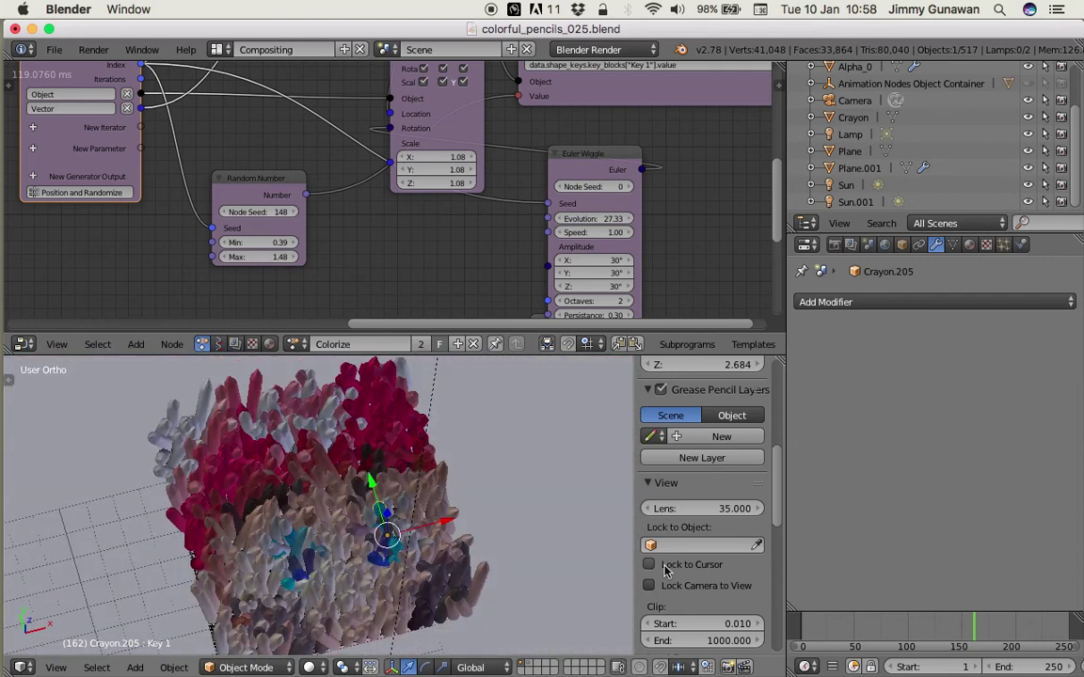
- Compare how readable the wiggled Mario face is from nearly overhead and tilted angles
{"action": "middle_click_drag", "start_coordinate": [414, 508], "coordinate": [397, 555]}
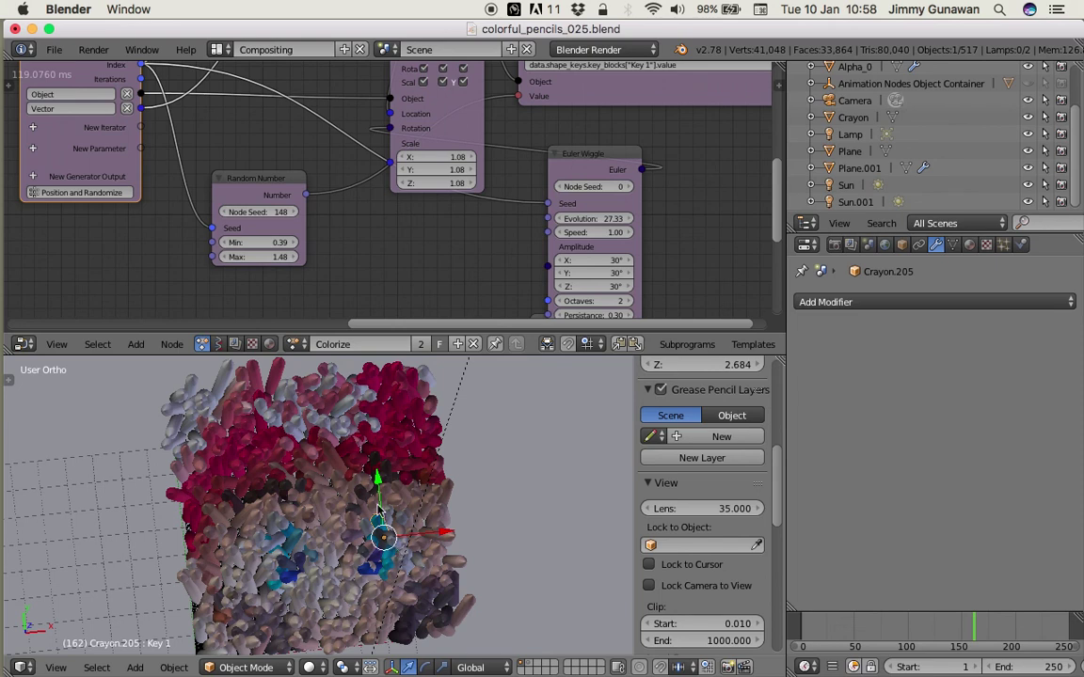
{"action": "middle_click_drag", "start_coordinate": [359, 499], "coordinate": [354, 590]}
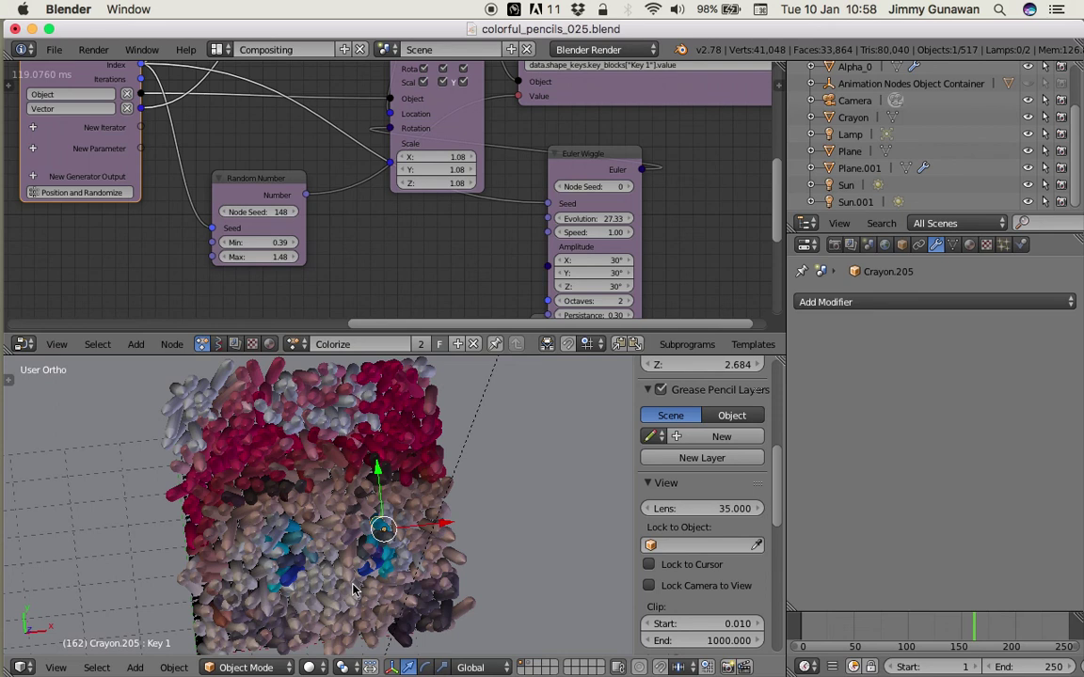
{"action": "middle_click_drag", "start_coordinate": [315, 546], "coordinate": [365, 531]}
{"action": "scroll", "coordinate": [375, 519], "scroll_direction": "up", "scroll_amount": 2}
{"action": "scroll", "coordinate": [359, 522], "scroll_direction": "down", "scroll_amount": 2}
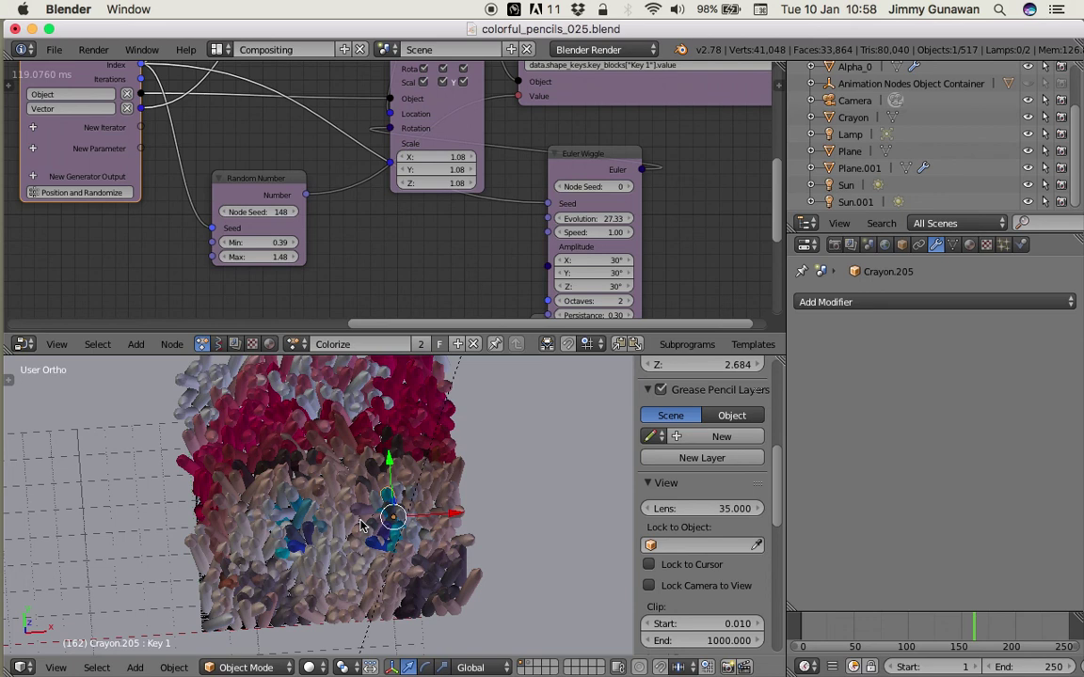
{"action": "middle_click_drag", "start_coordinate": [361, 525], "coordinate": [350, 478]}
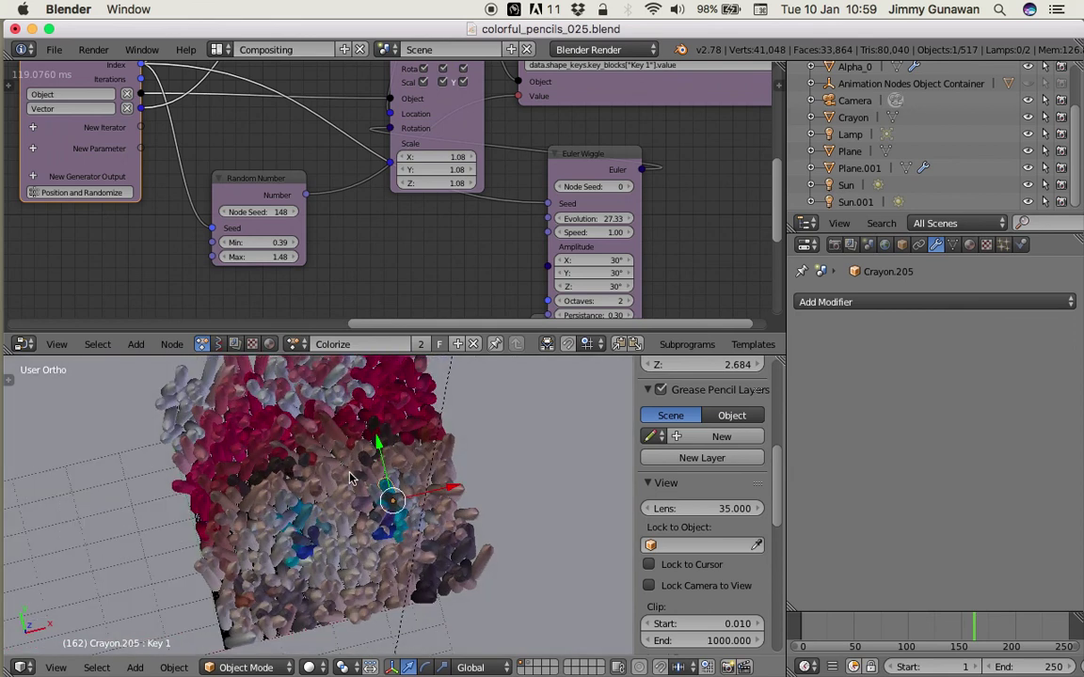